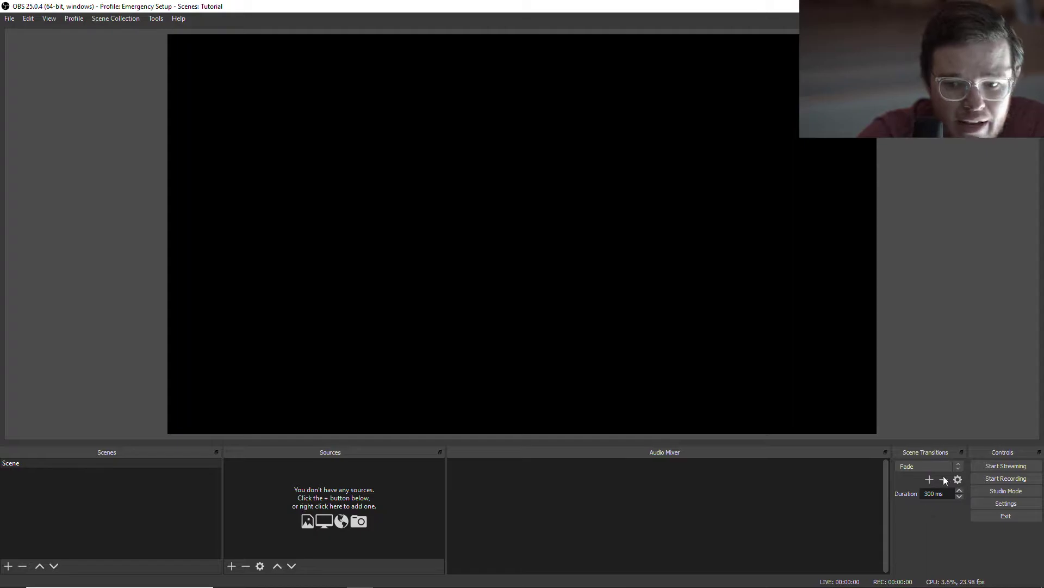
click(957, 466)
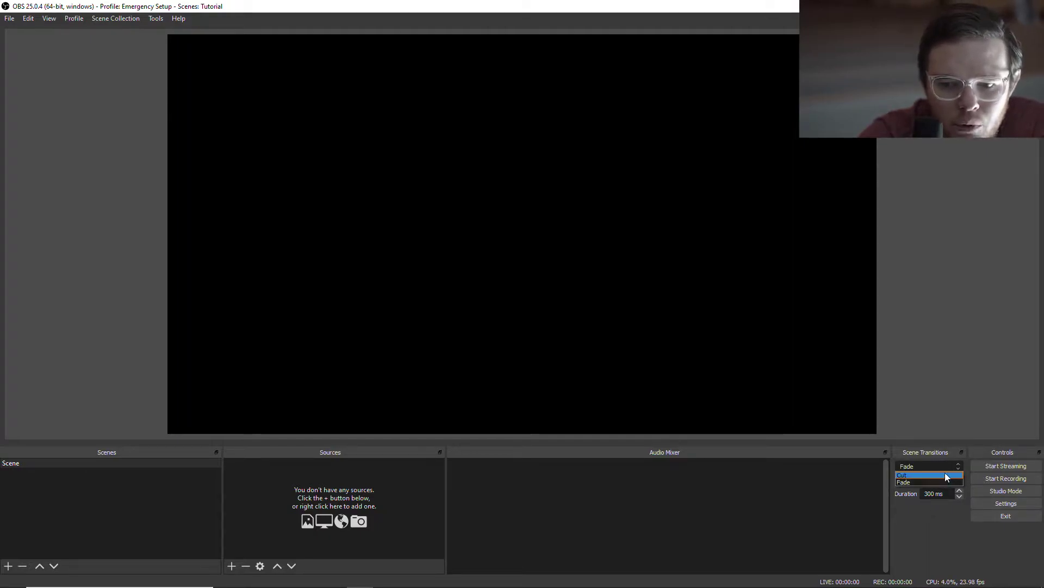
click(960, 466)
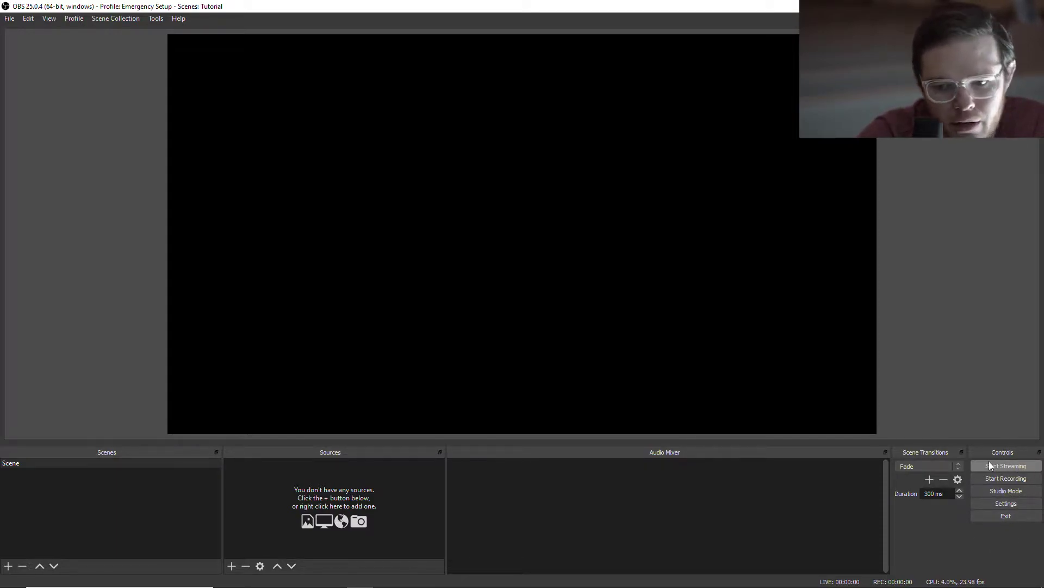
click(1012, 491)
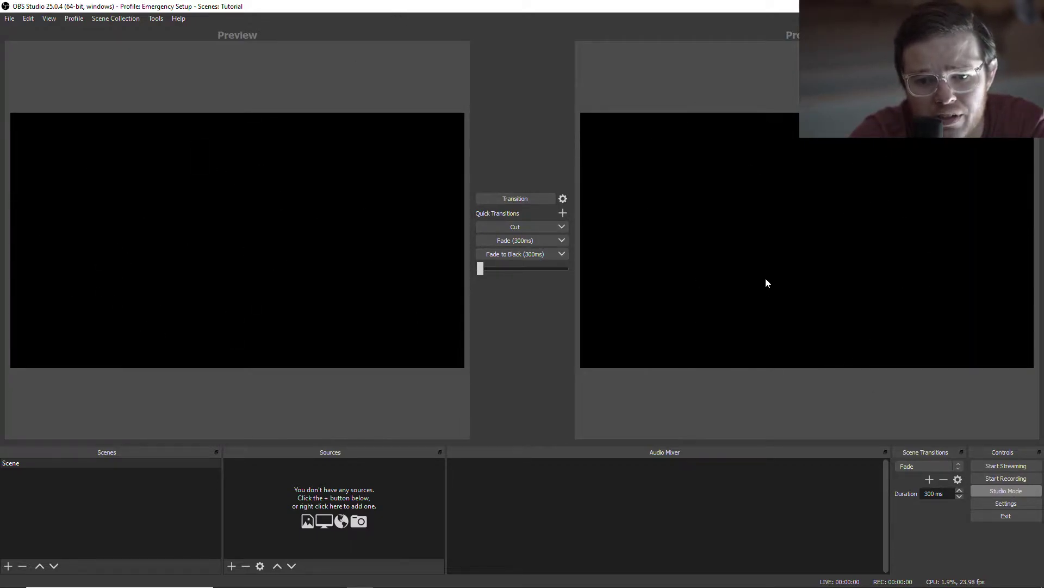
click(1000, 491)
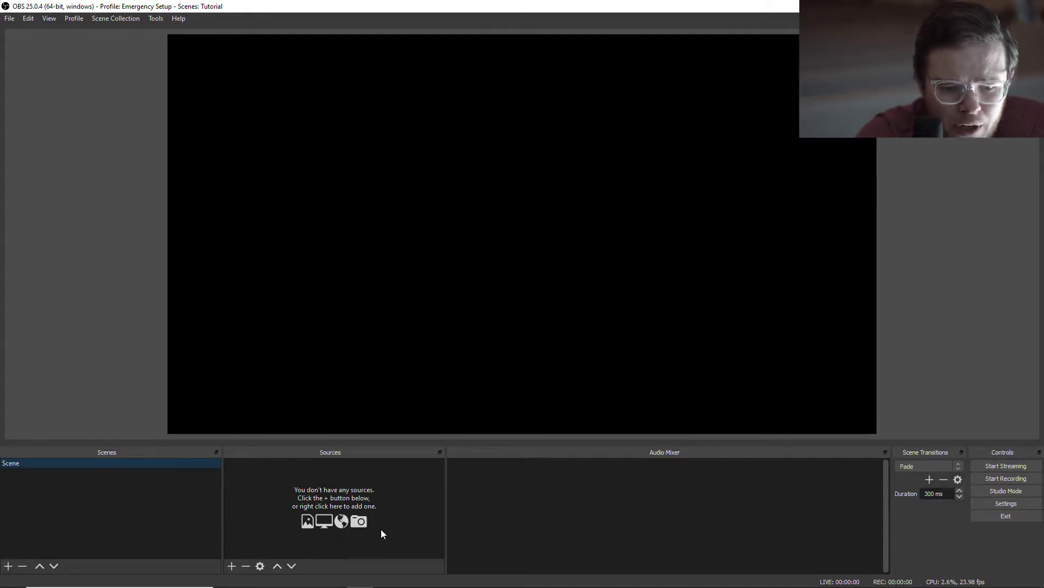
Add a new Video Capture Device source named "Camera 1" to the scene
click(230, 567)
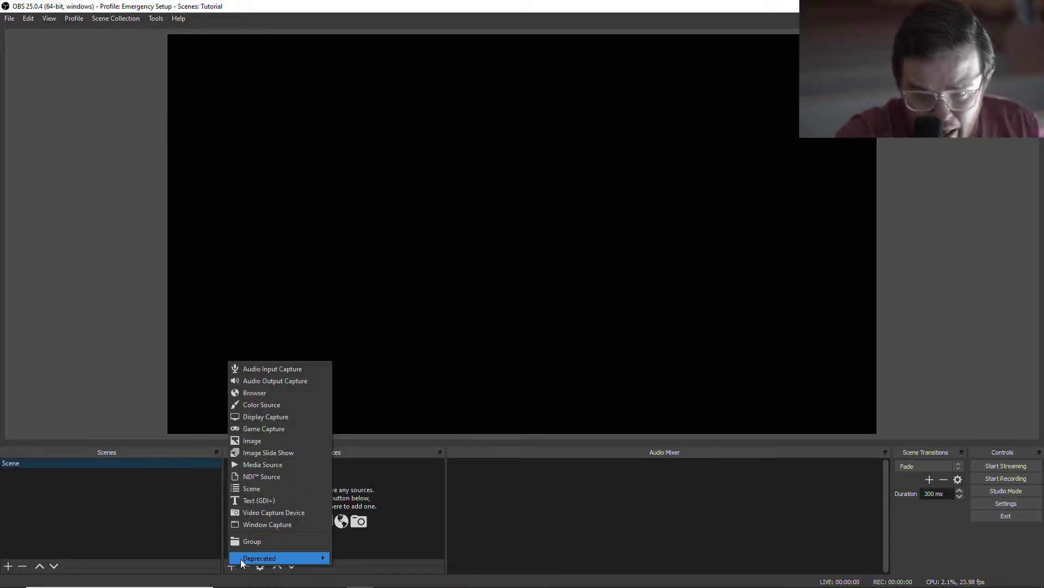
mouse_move(241, 560)
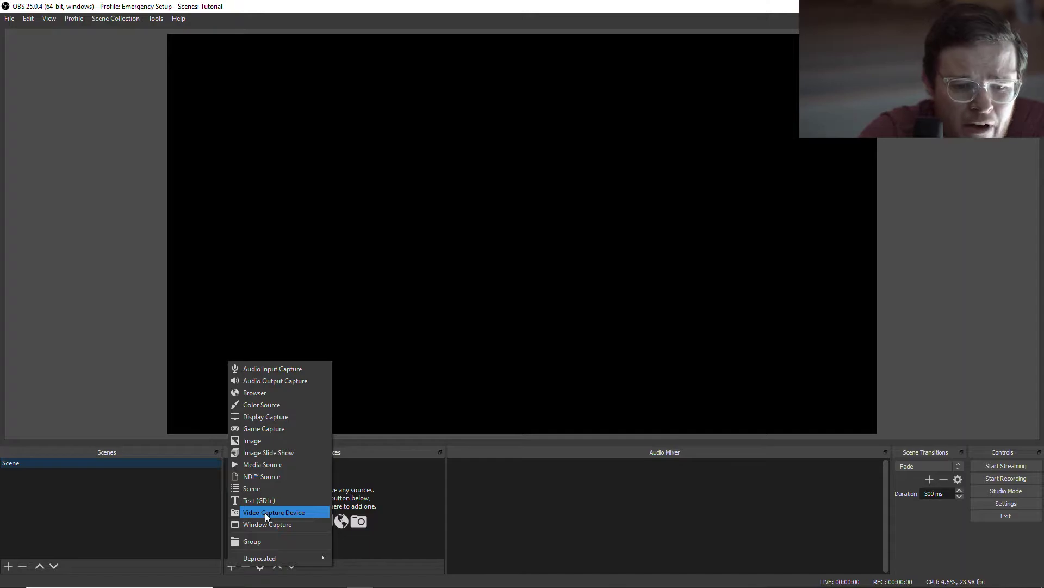
click(266, 512)
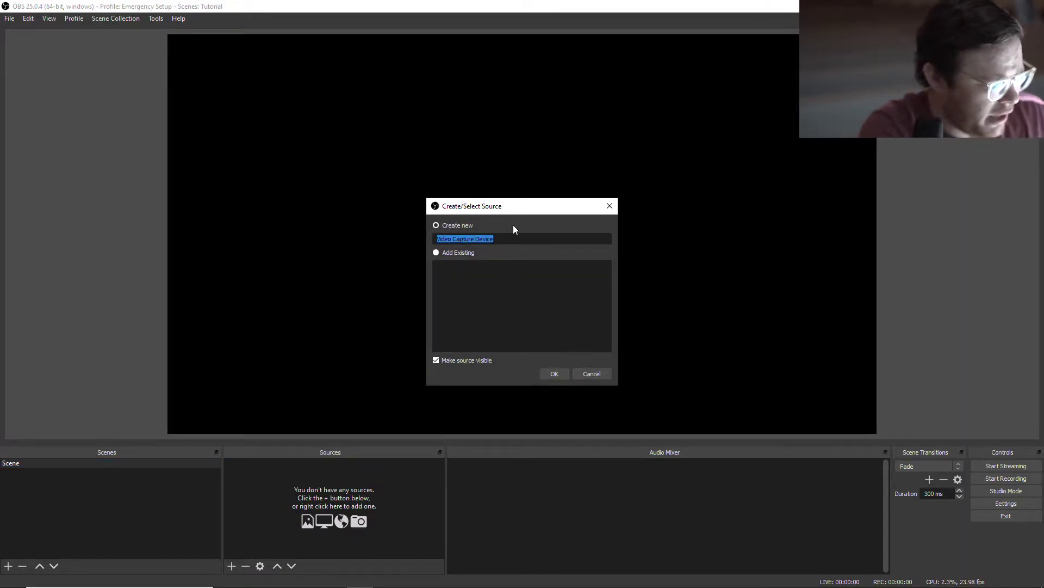
text(Camera 1)
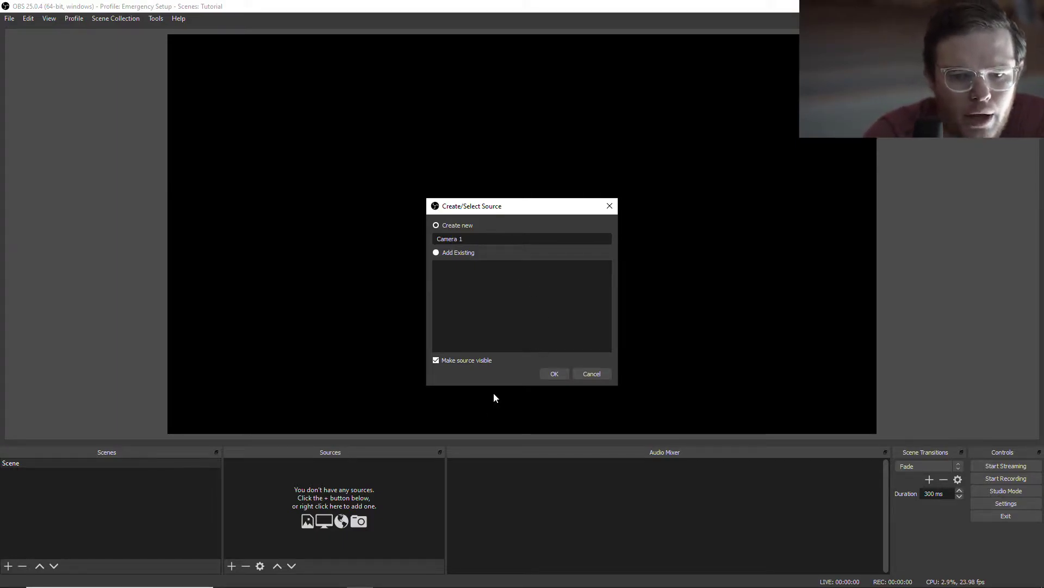
click(555, 374)
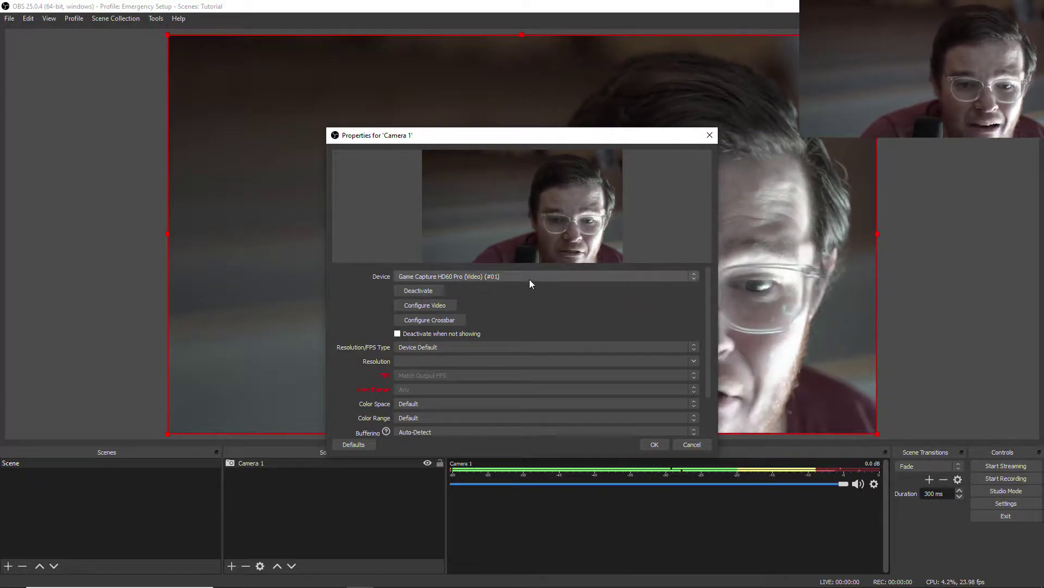
Set Camera 1's device to Game Capture HD60 Pro (Video) (#01), keep the Device Default resolution type, and mute its audio
click(693, 277)
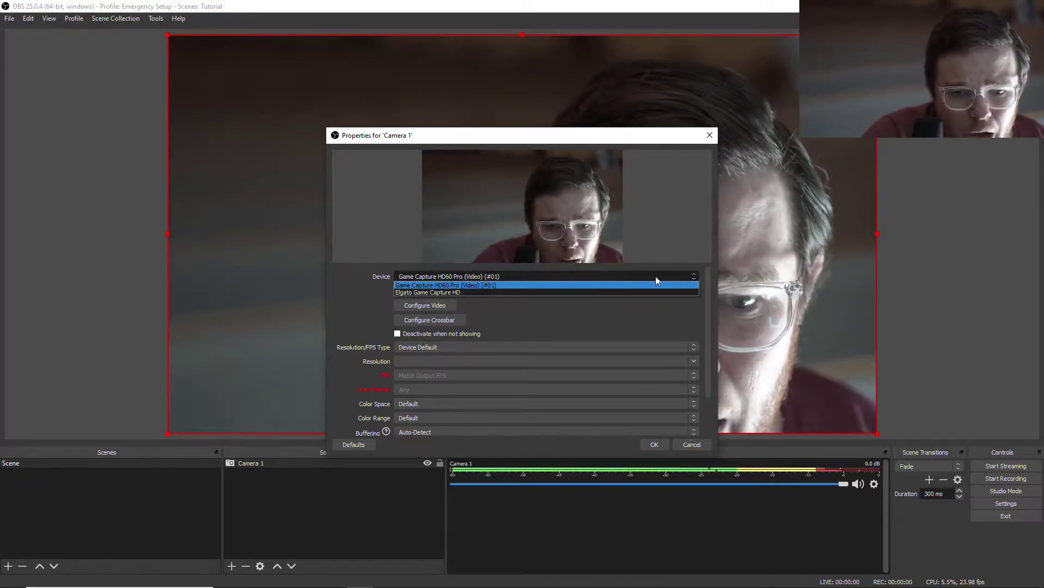
click(460, 286)
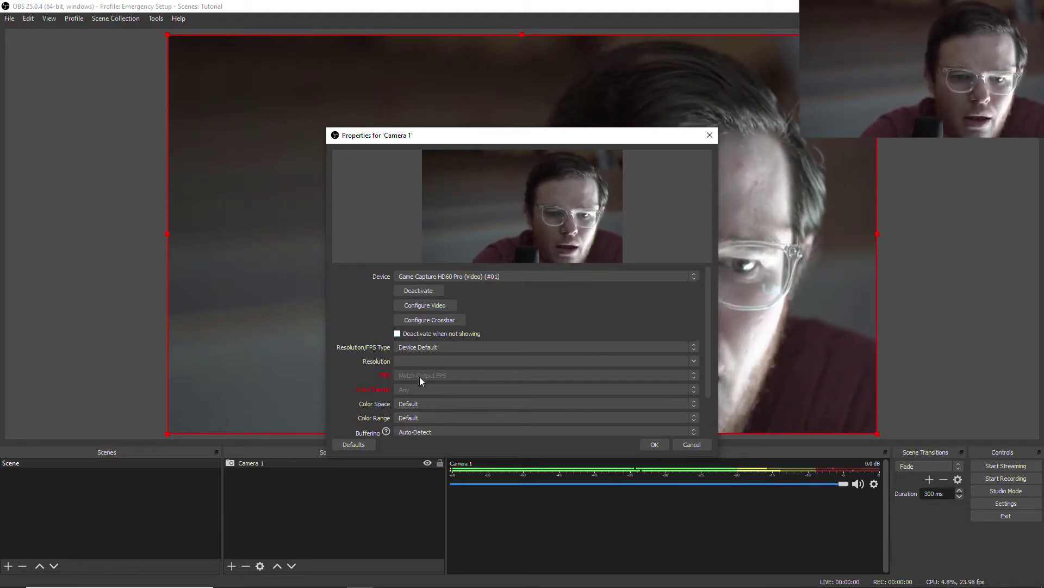
click(508, 347)
click(519, 346)
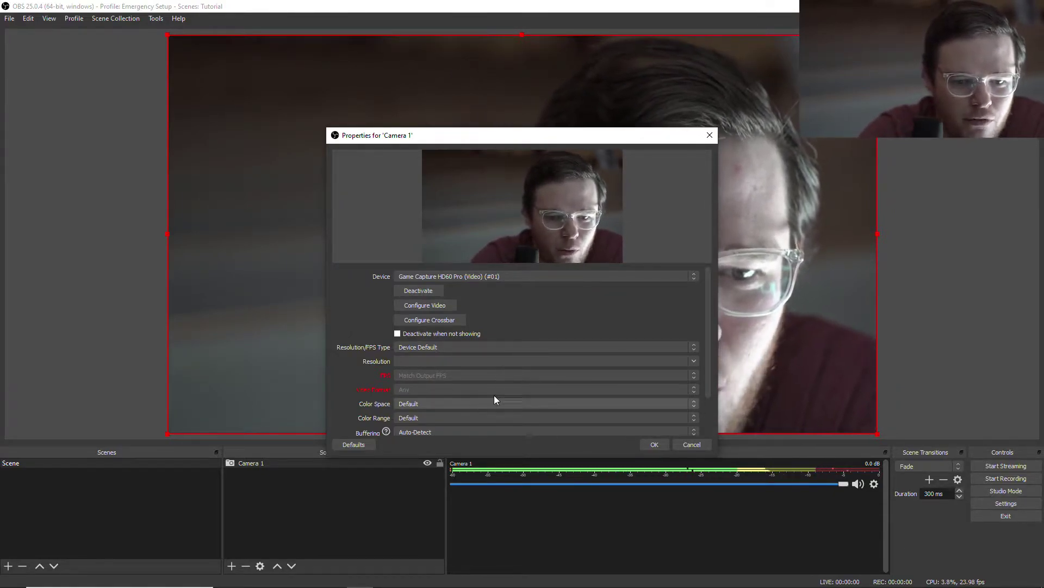
scroll(568, 358, down, 2)
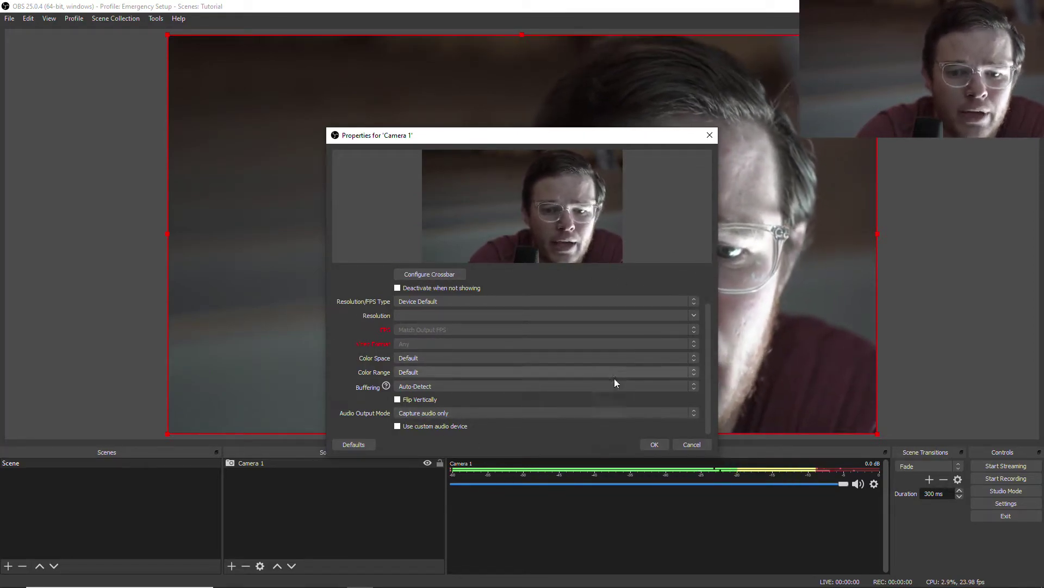
click(658, 443)
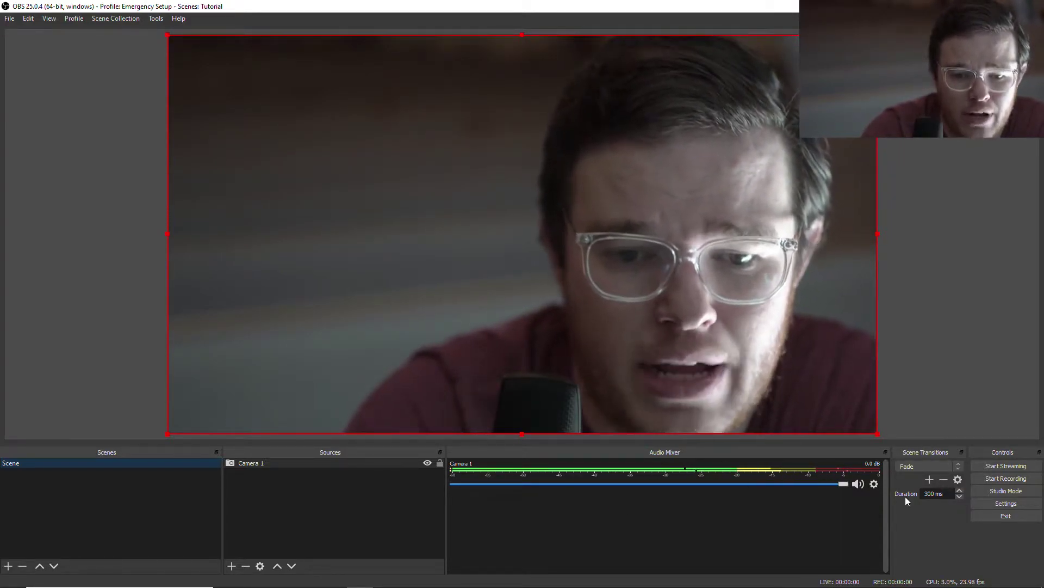
click(858, 484)
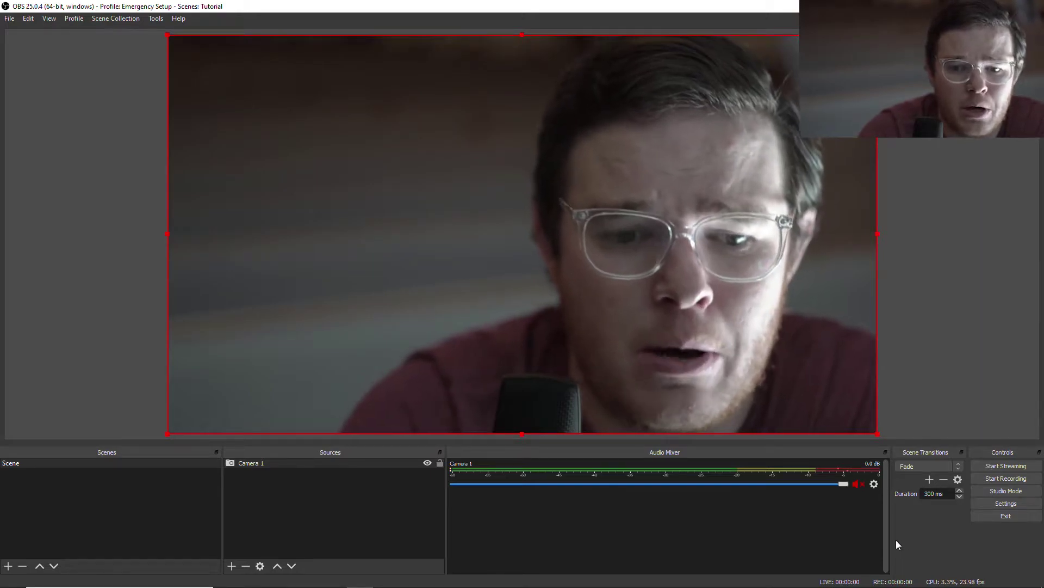
Add an Audio Input Capture source that uses the device Line (2- Soundcraft Notepad 5), keeping its volume at full
click(232, 566)
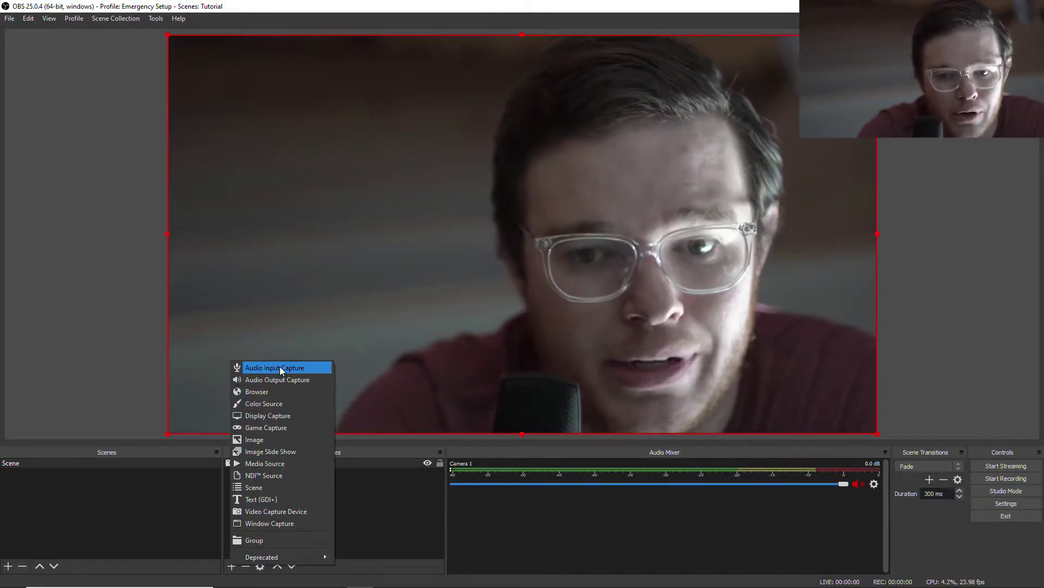
click(280, 368)
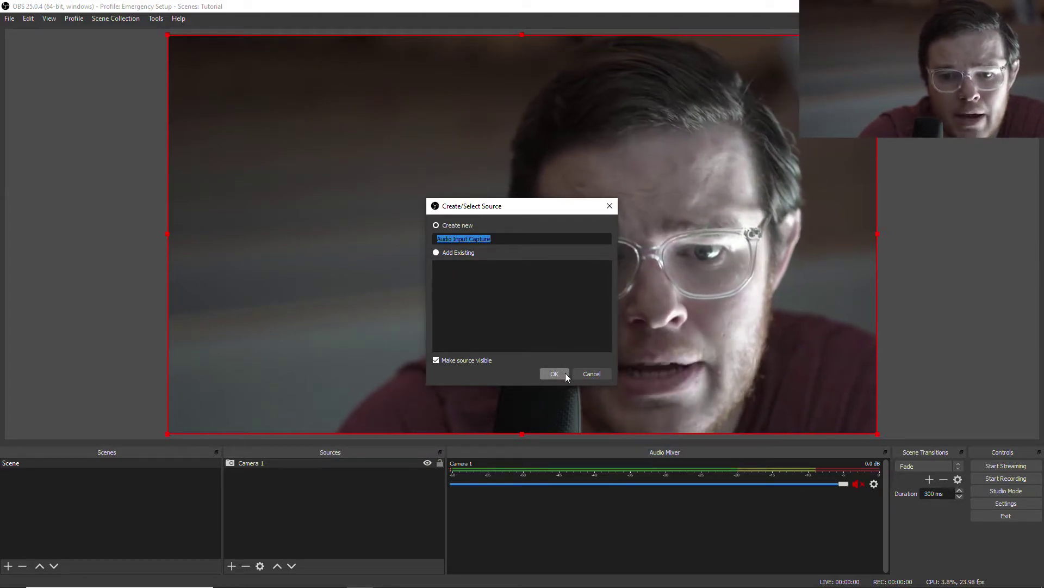
click(563, 371)
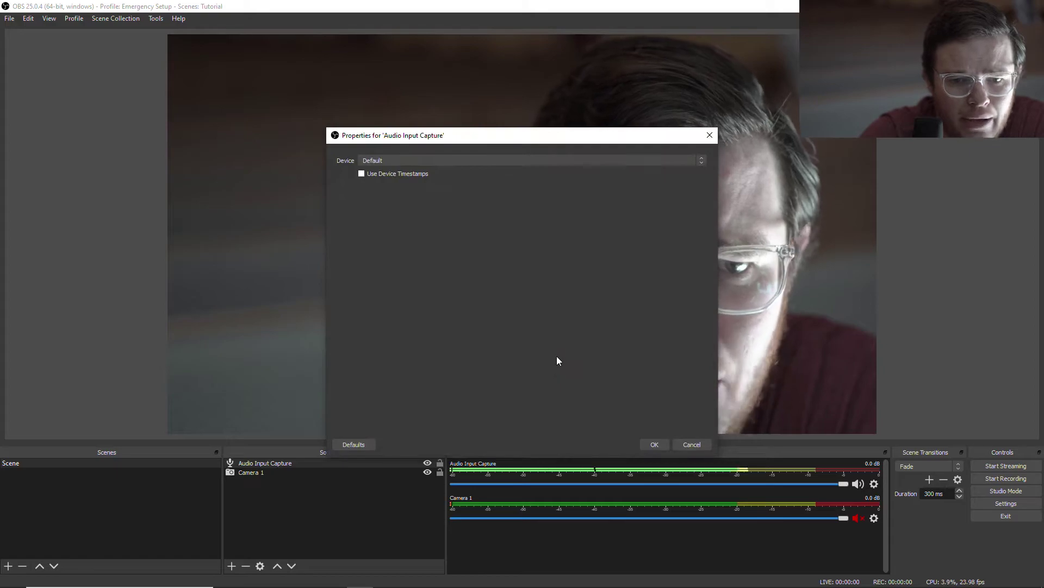
click(701, 159)
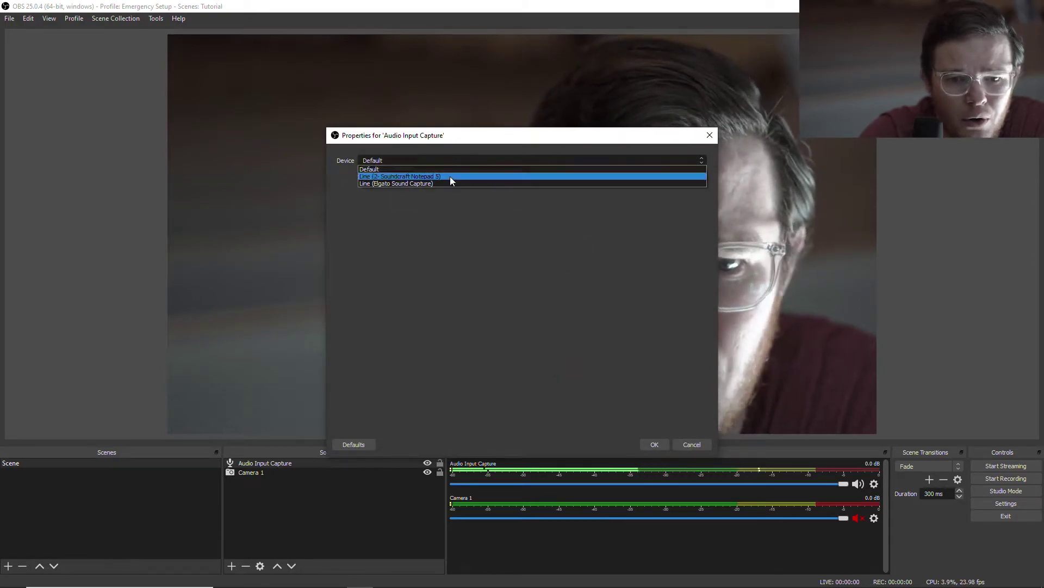
click(409, 177)
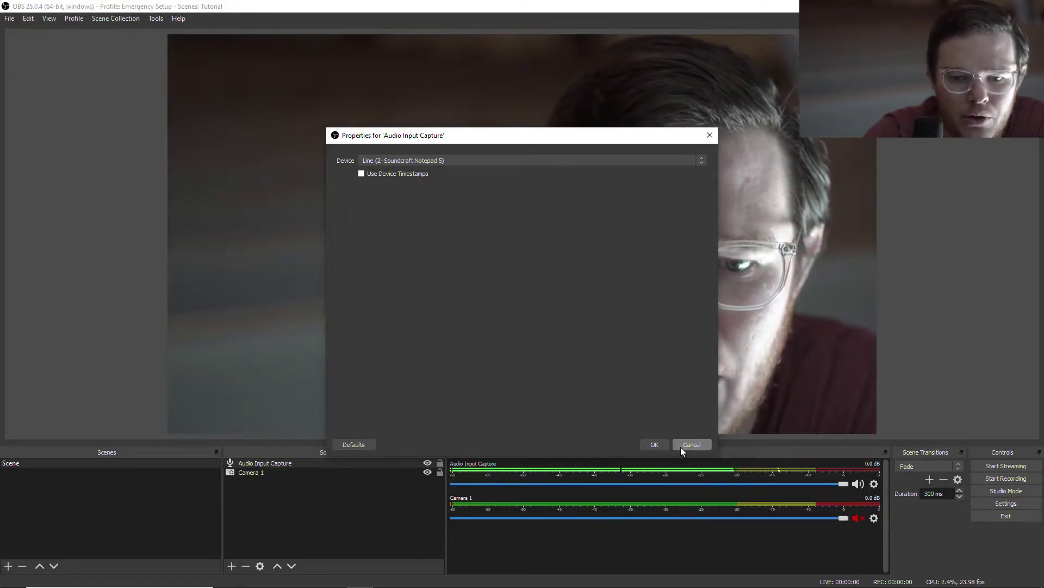
click(655, 445)
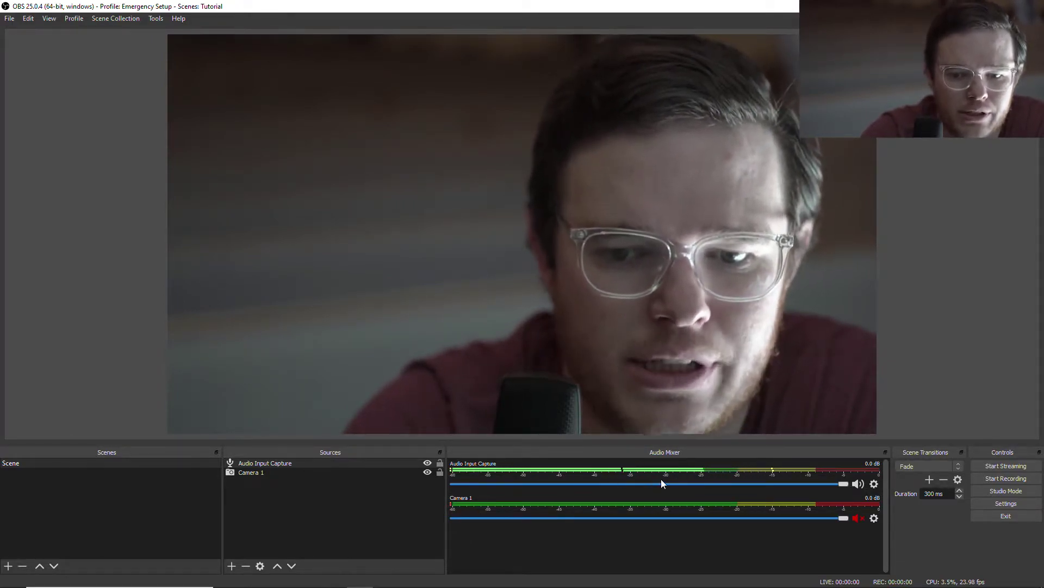
mouse_move(843, 484)
mouse_down()
mouse_move(784, 492)
mouse_move(849, 485)
mouse_up()
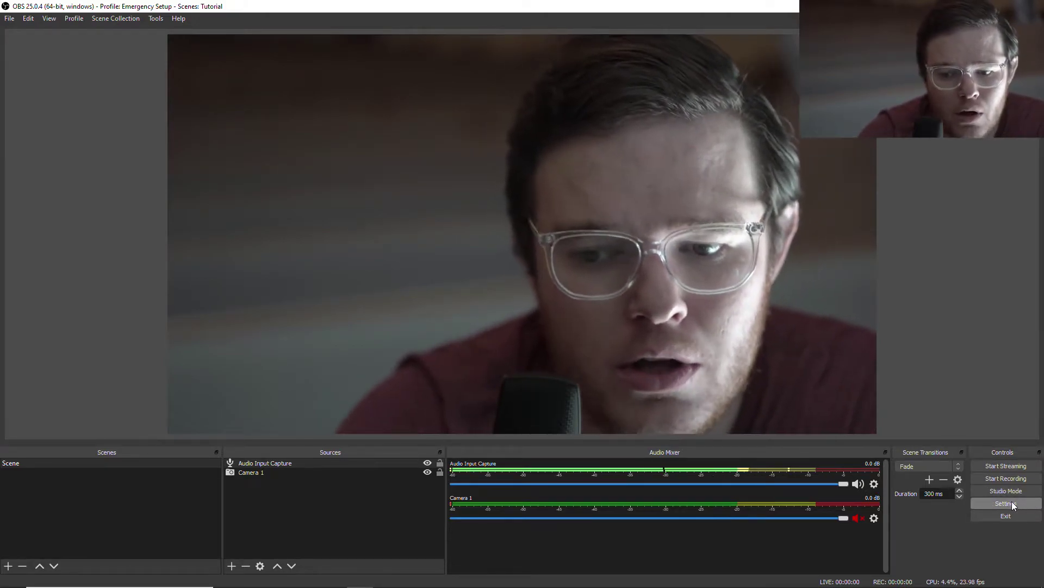
Open the program settings and examine the categories, including the General options and Hotkeys, ending on the Stream service and server settings
click(1011, 502)
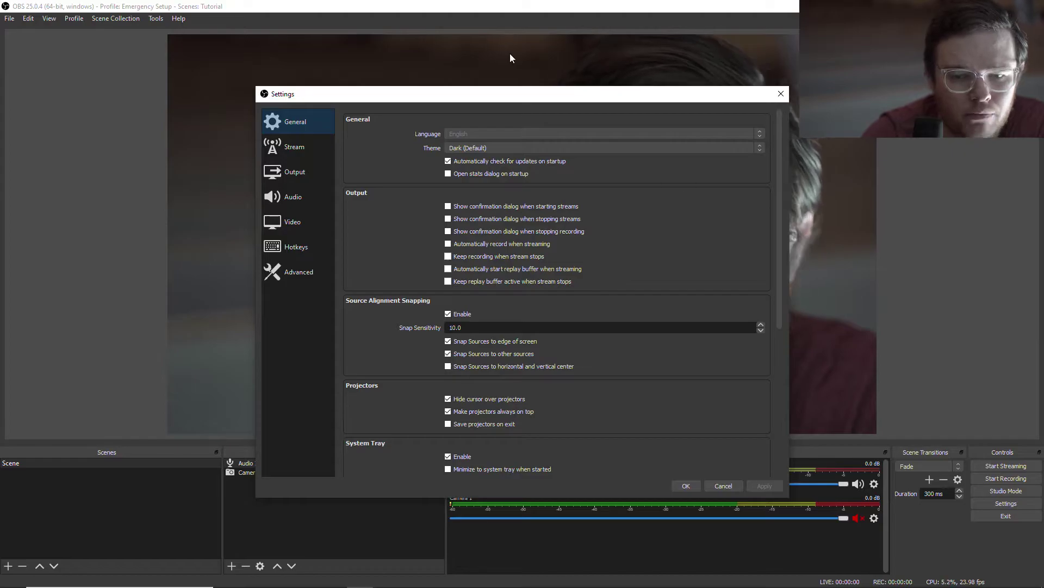
drag(518, 99, 494, 61)
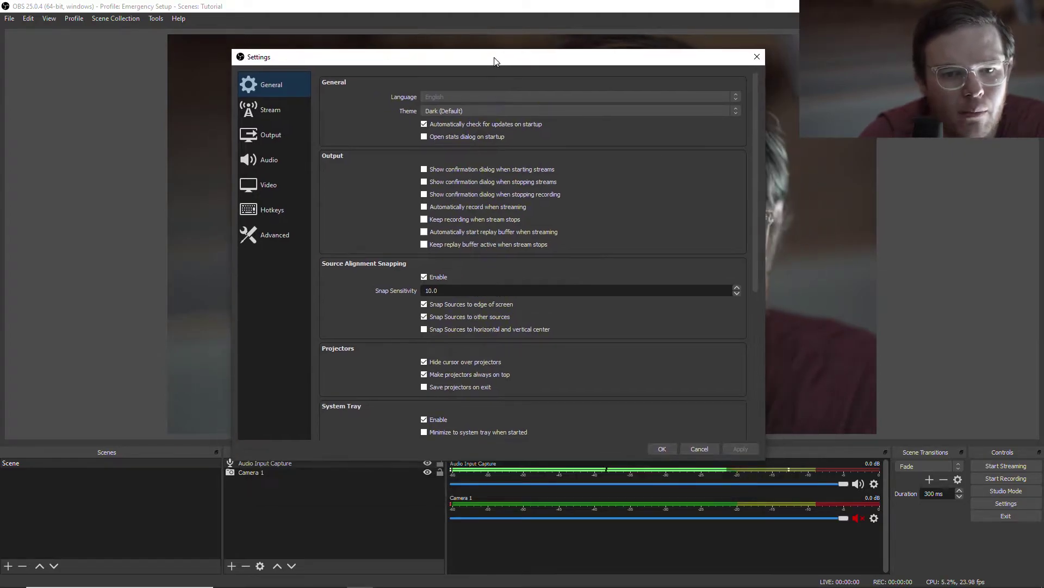
click(277, 115)
click(272, 137)
click(274, 174)
click(277, 209)
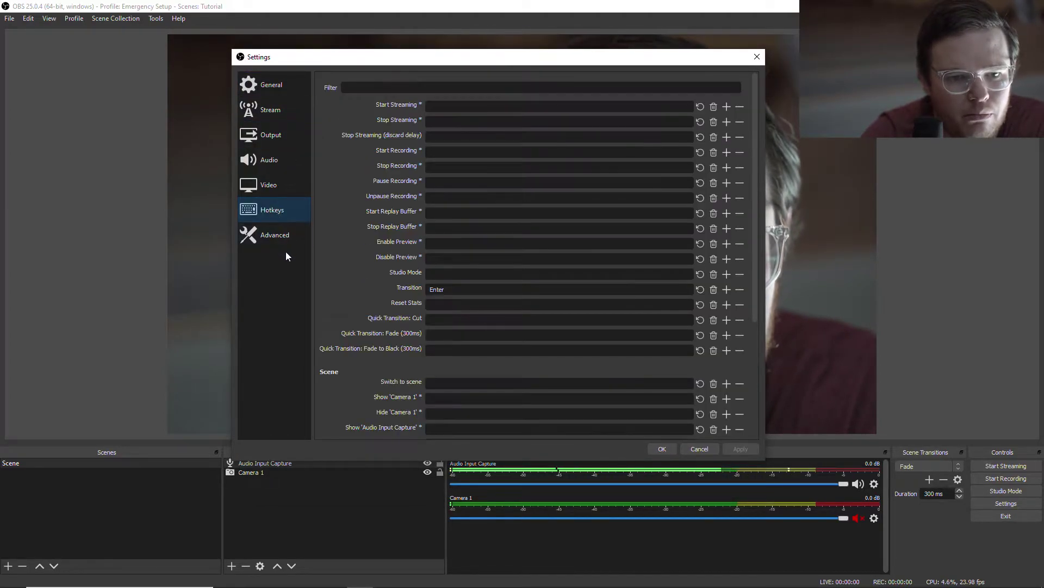
click(280, 239)
click(271, 86)
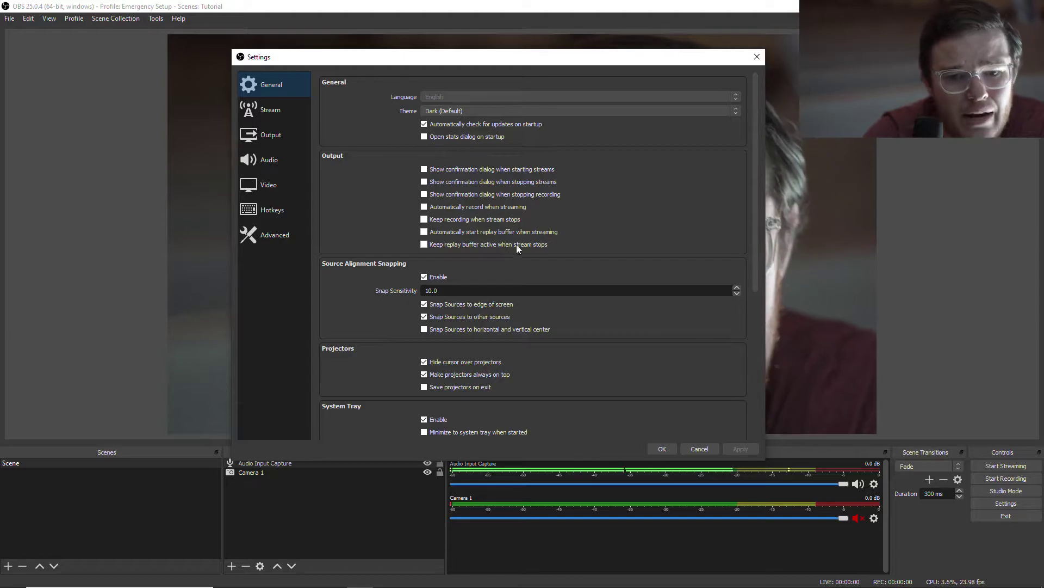
scroll(521, 235, down, 5)
scroll(524, 240, up, 4)
scroll(525, 242, up, 6)
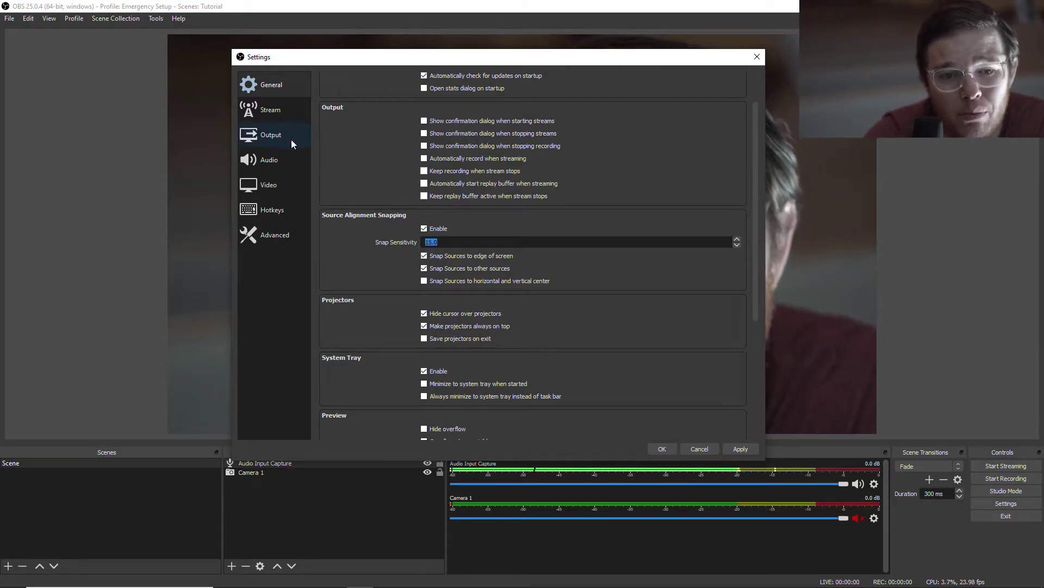
click(271, 110)
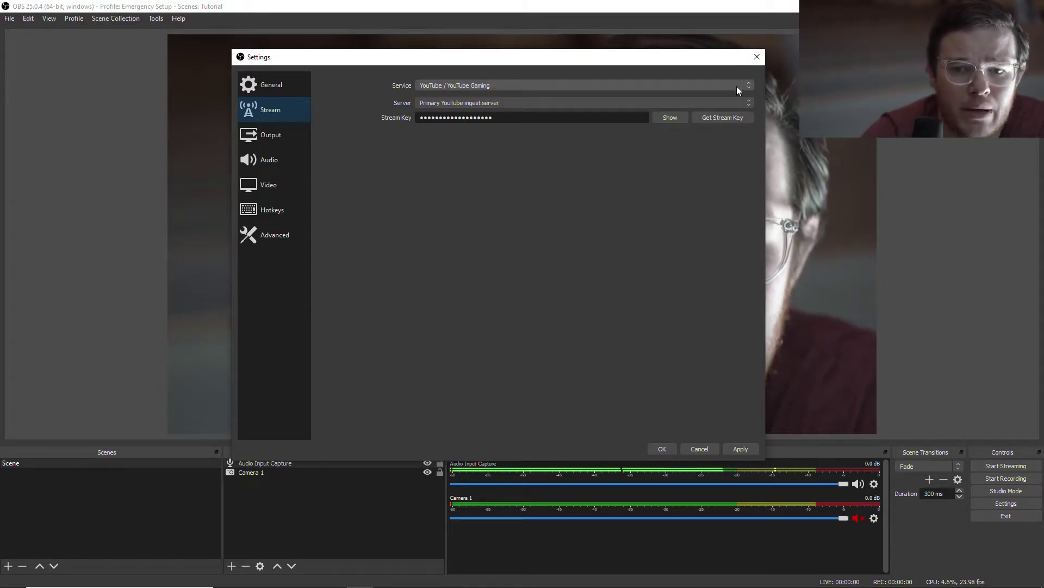
Switch to YouTube Studio in Chrome and open the live streaming page from the channel dashboard
mouse_move(288, 583)
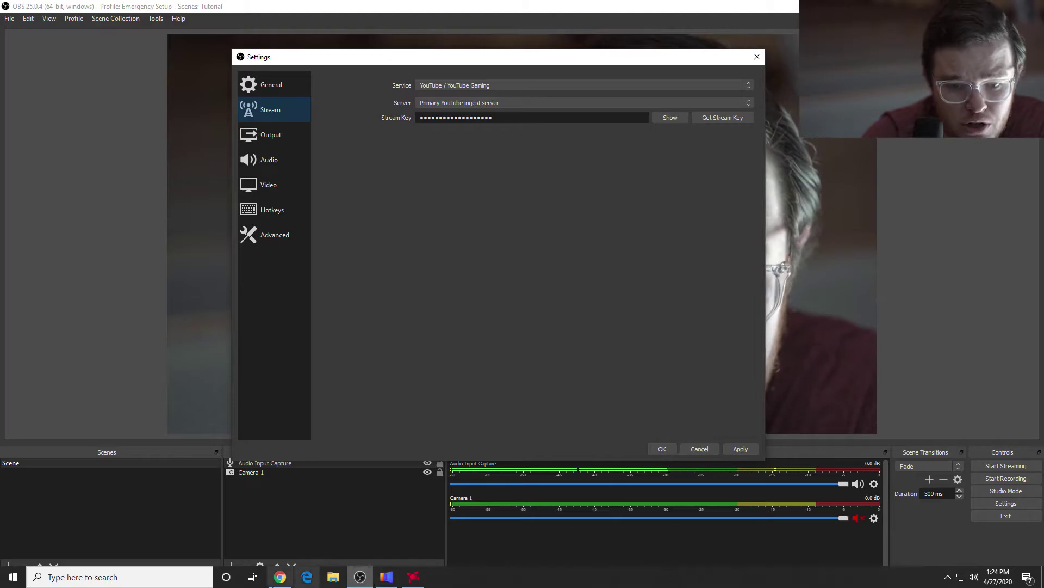
click(288, 580)
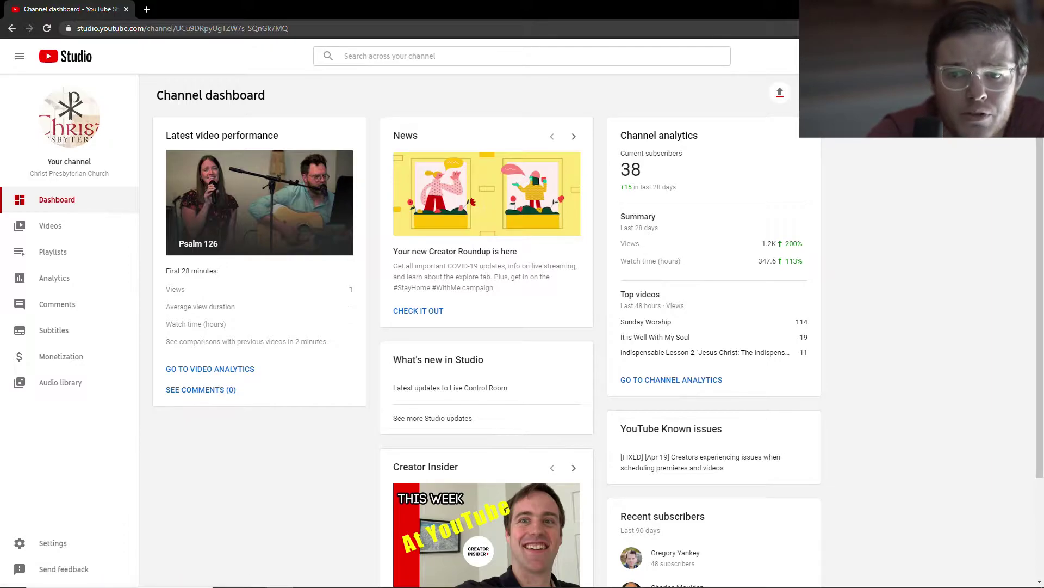
click(10, 29)
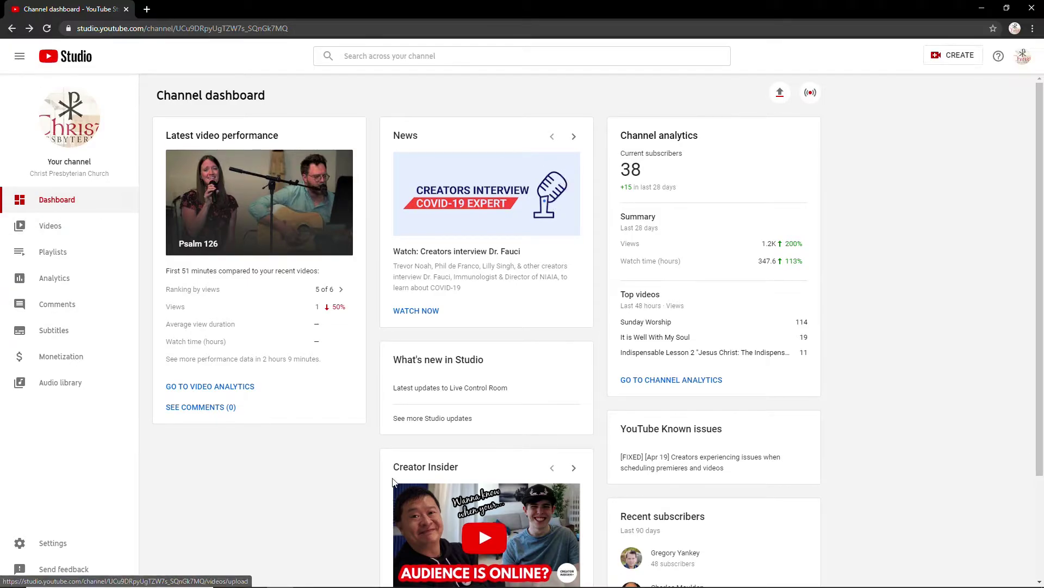
click(954, 62)
click(933, 94)
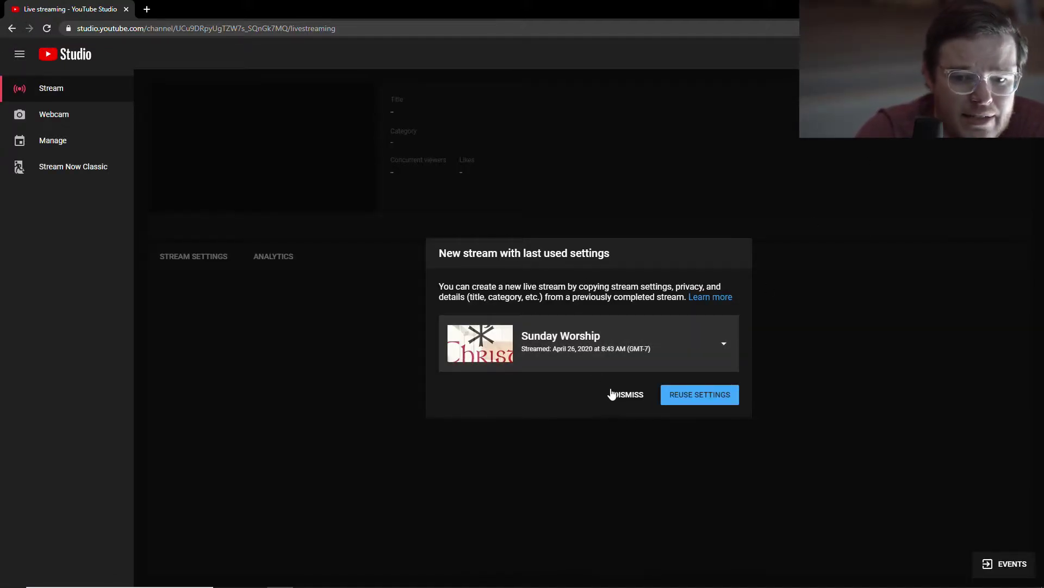
Dismiss reusing the last stream's settings and create a new public People & Blogs stream titled "Stream", marked as not made for kids
click(629, 395)
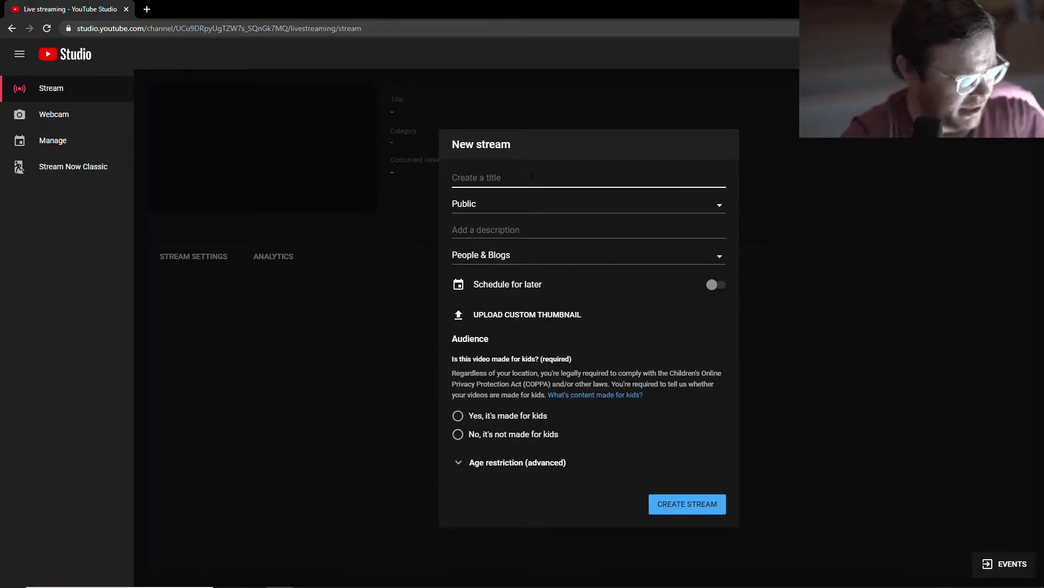
text(Stream)
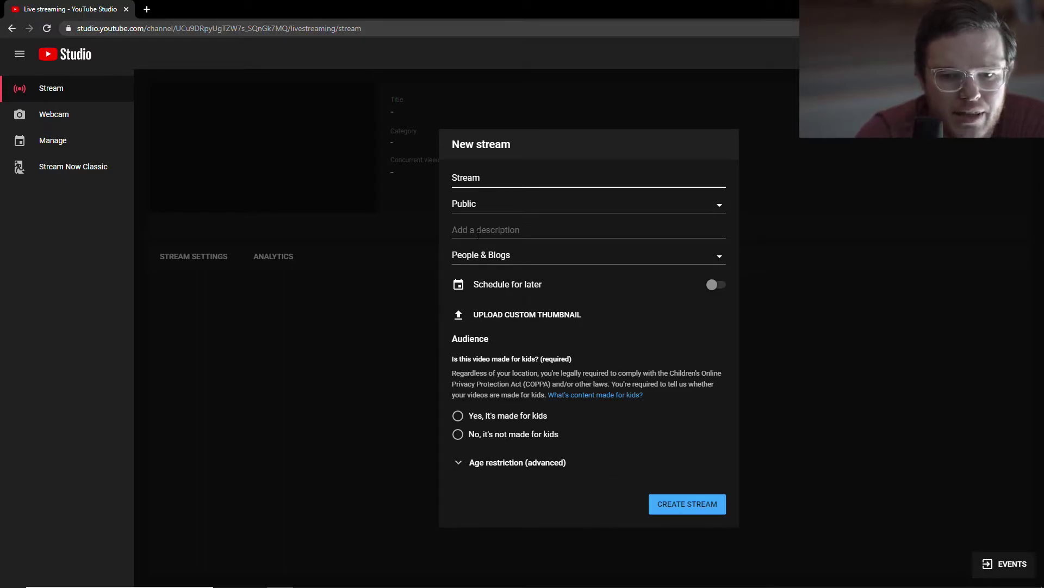
click(687, 506)
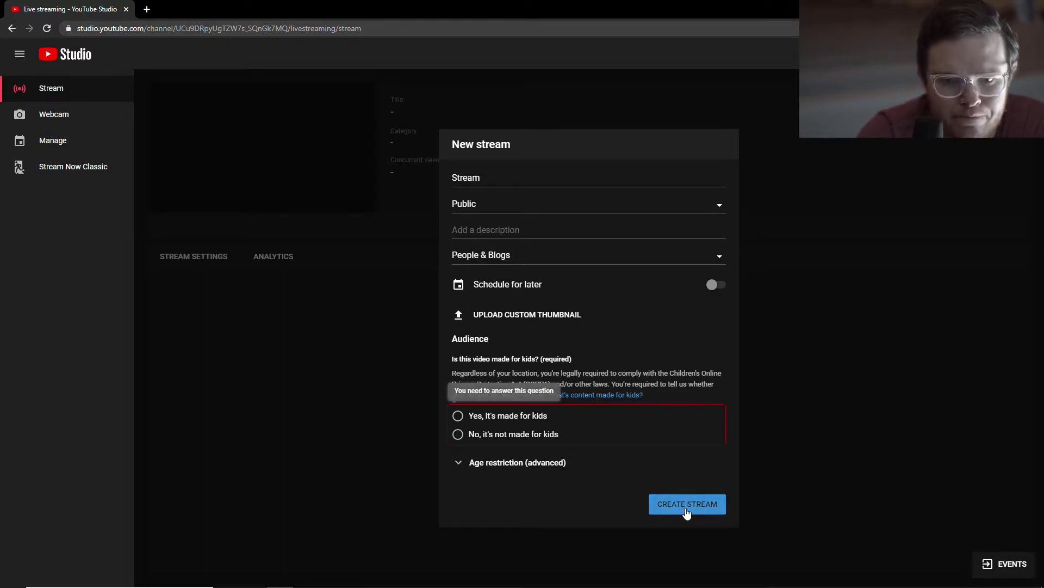
click(458, 434)
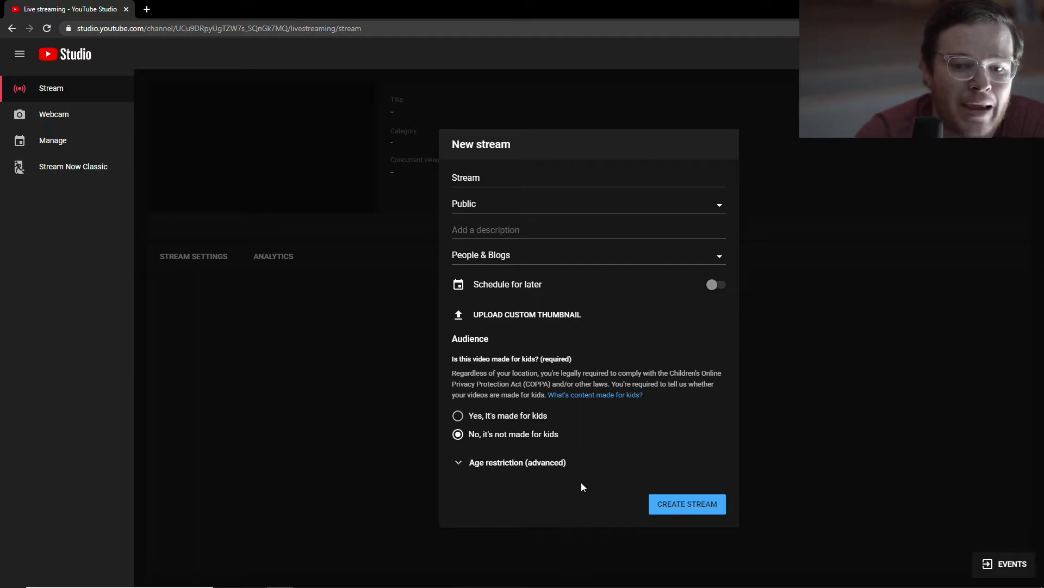
click(708, 506)
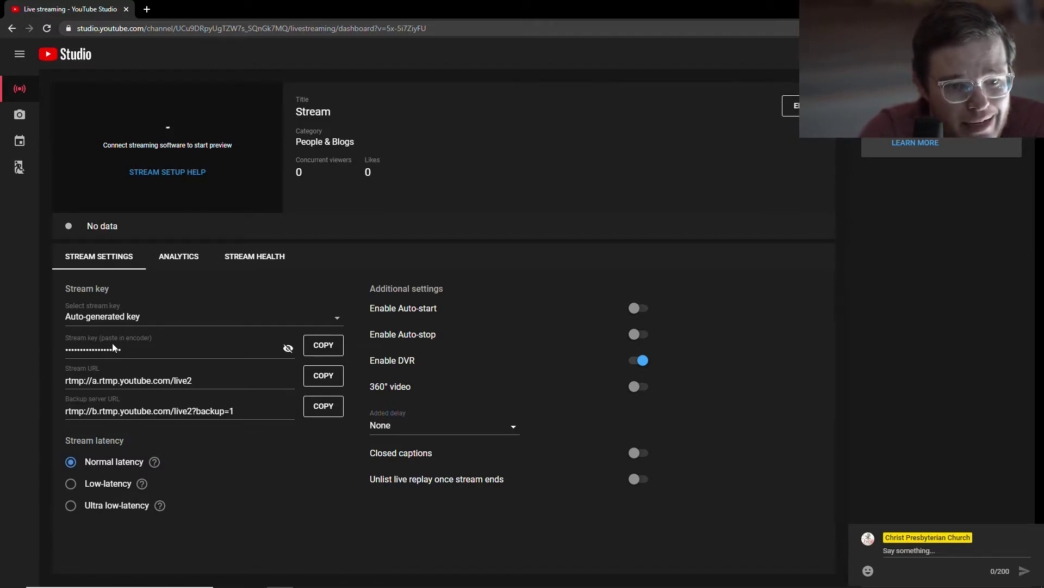
Copy the YouTube stream key, switch to OBS, and apply it as the Stream Key with YouTube / YouTube Gaming as the service
click(337, 351)
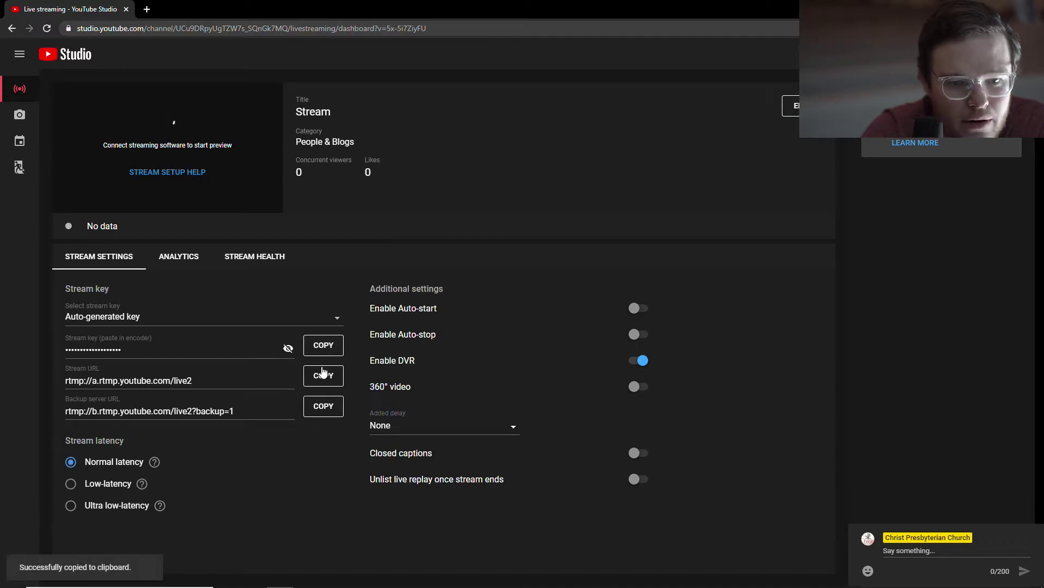
mouse_move(270, 582)
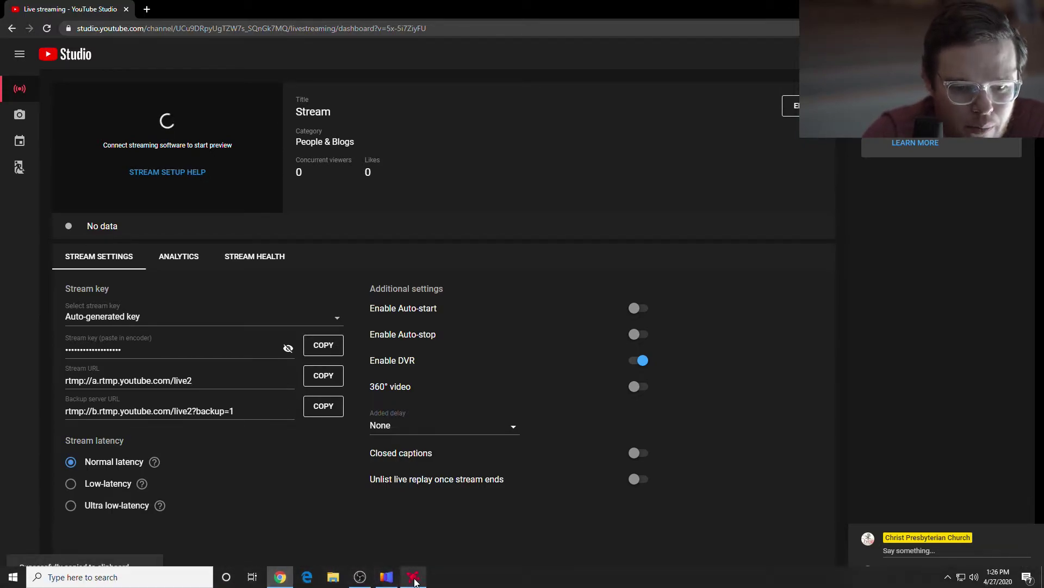
click(369, 580)
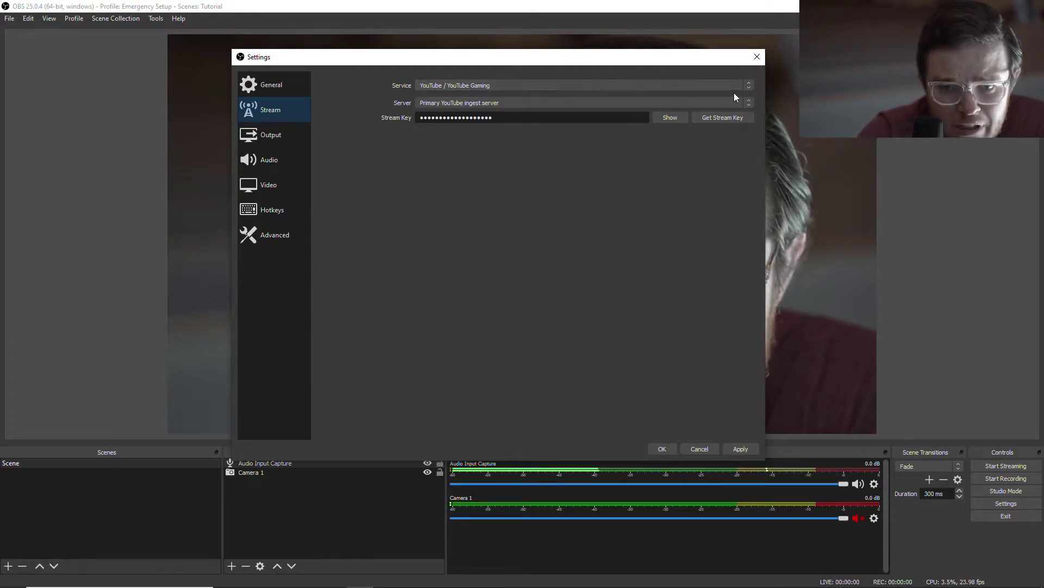
click(750, 86)
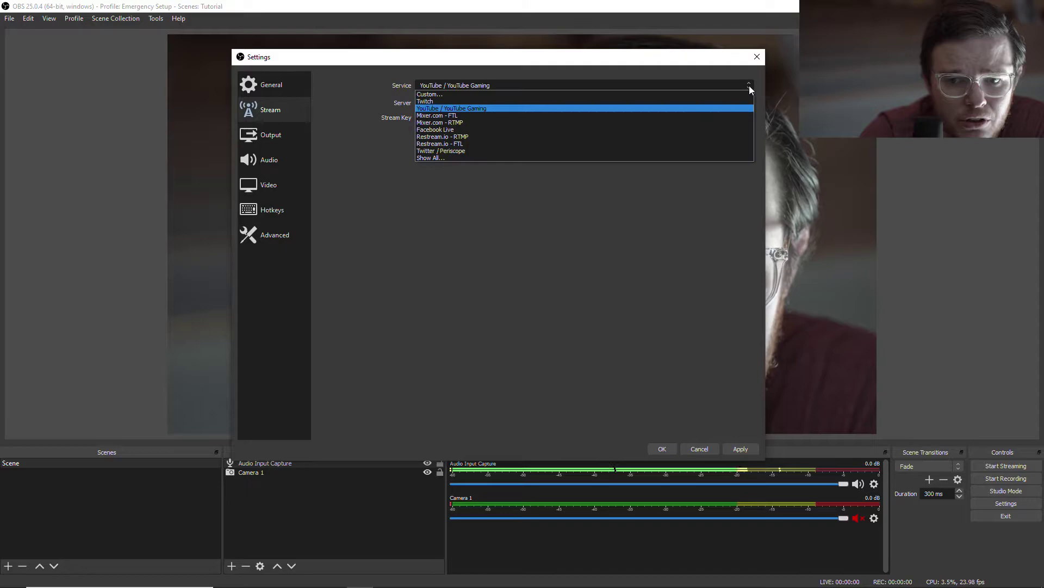
click(517, 108)
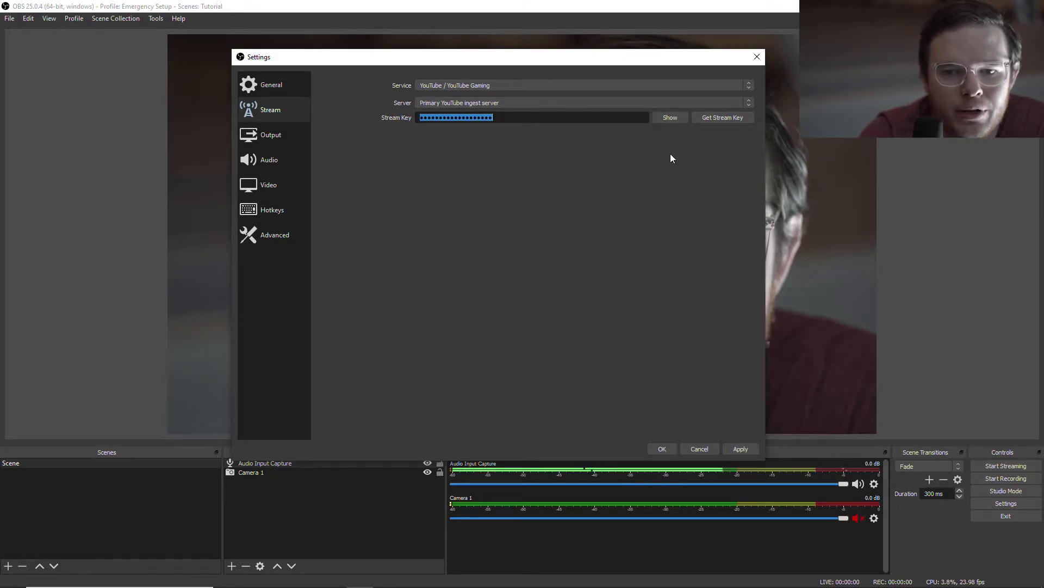
click(740, 448)
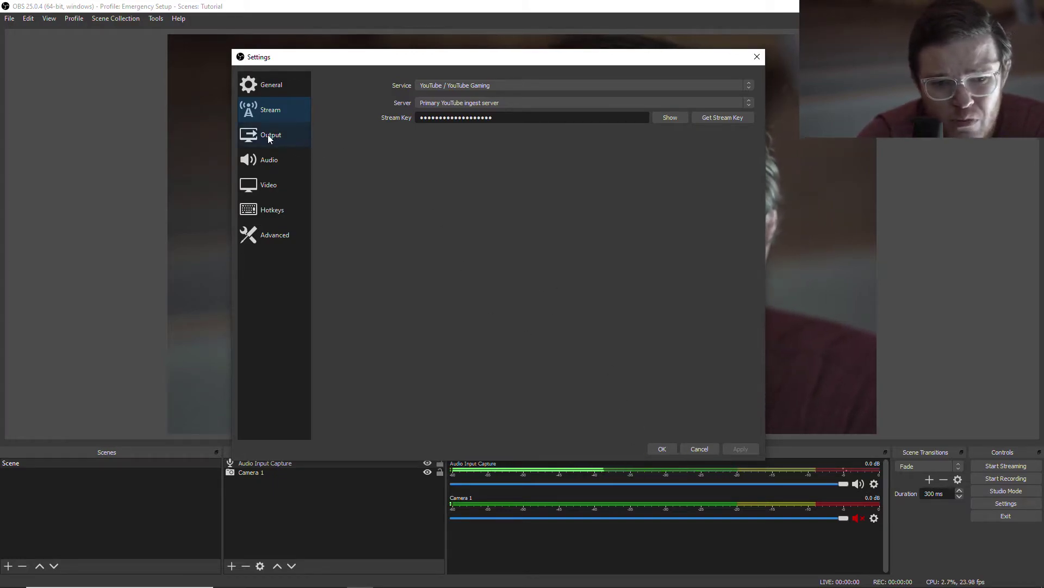
Examine the Video settings and the streaming output's rate control options and bitrate
click(267, 185)
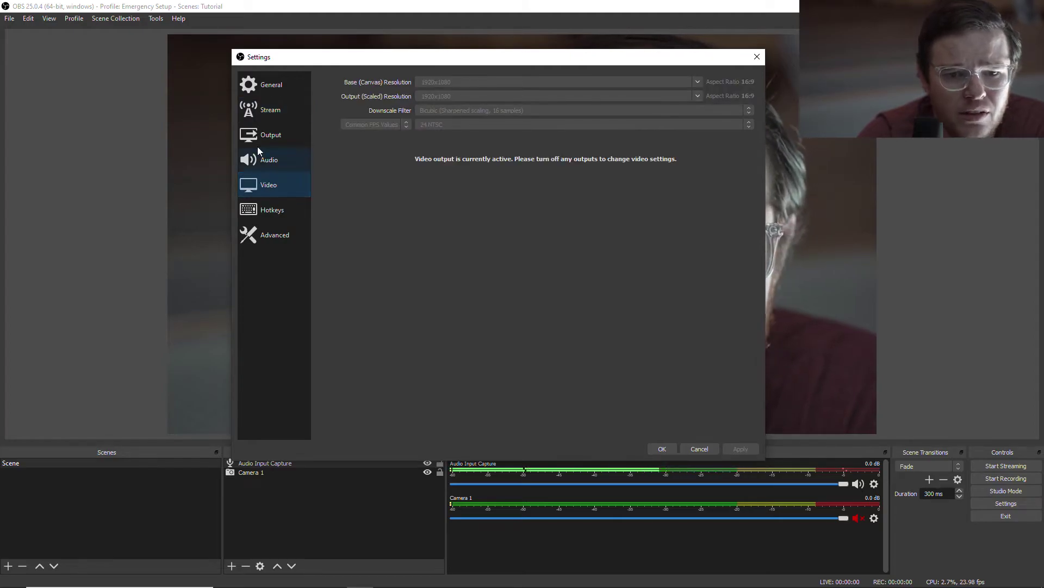
click(278, 139)
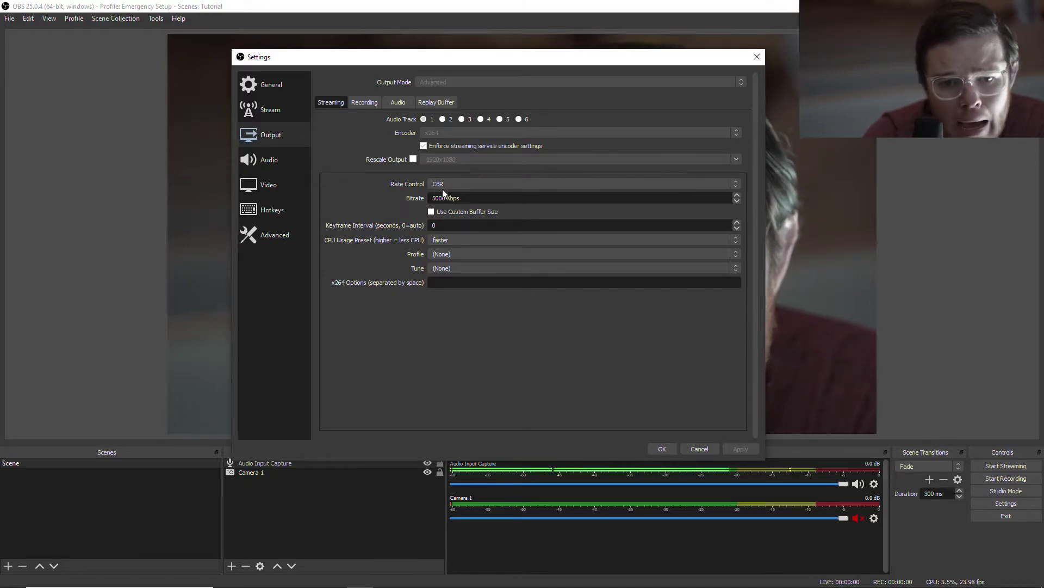
click(739, 181)
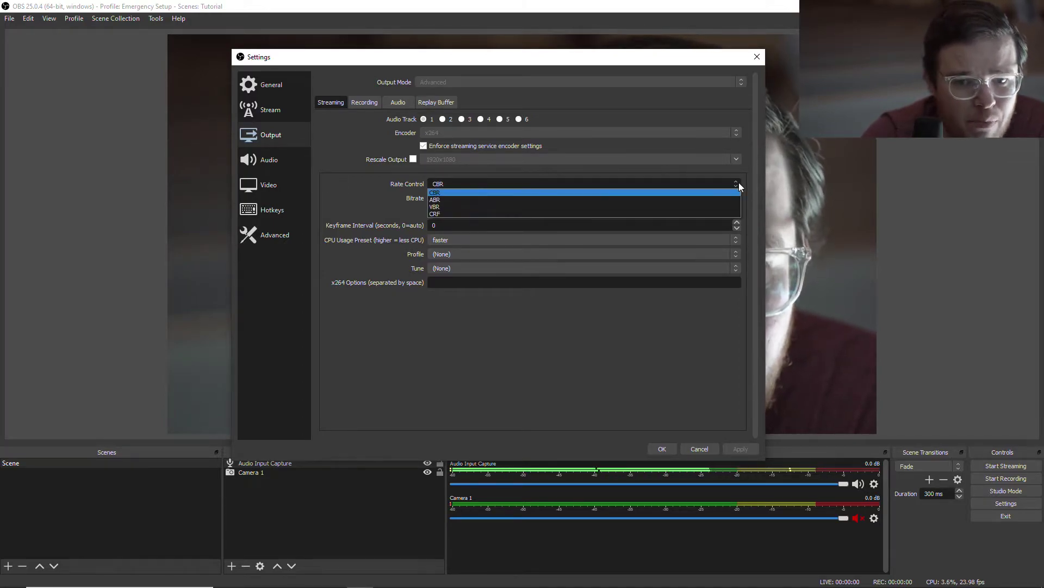
click(739, 183)
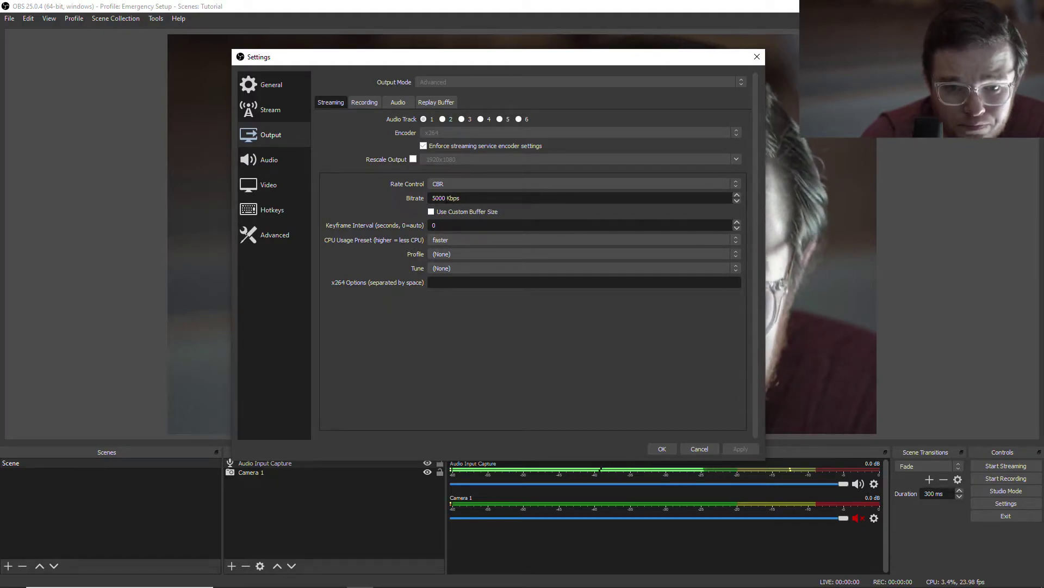
double_click(438, 198)
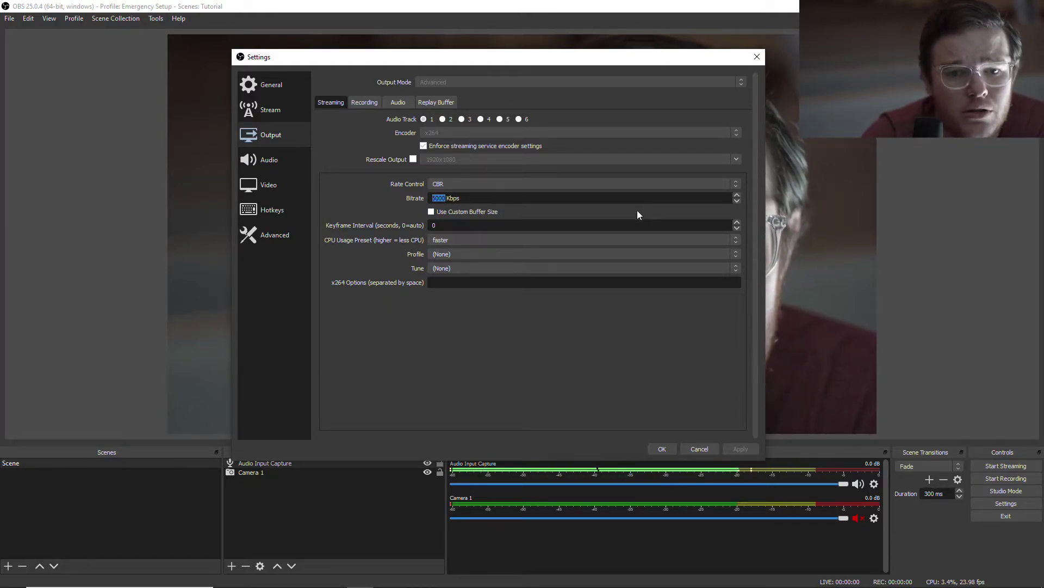
click(478, 198)
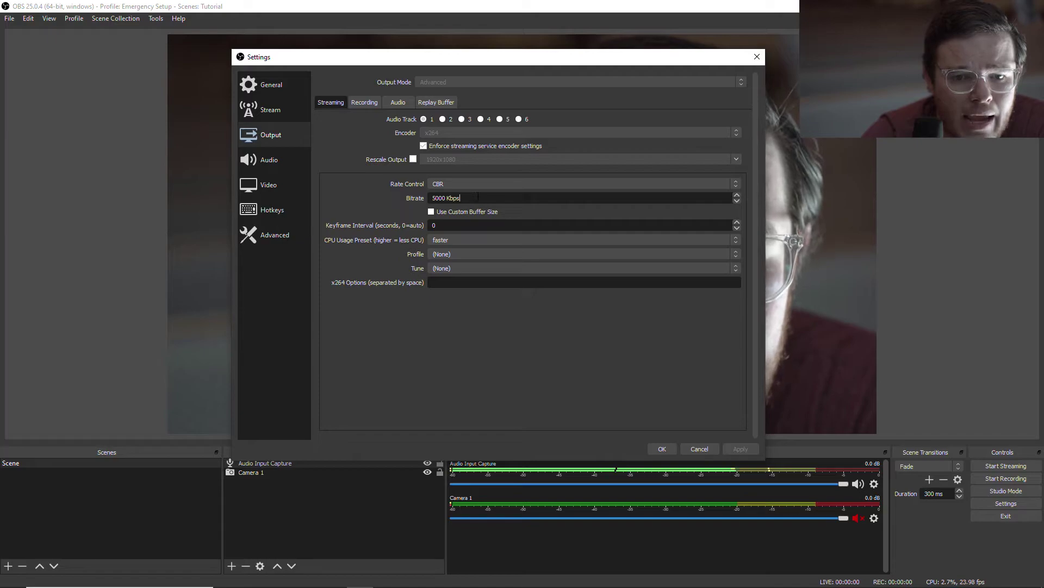
double_click(472, 200)
click(472, 199)
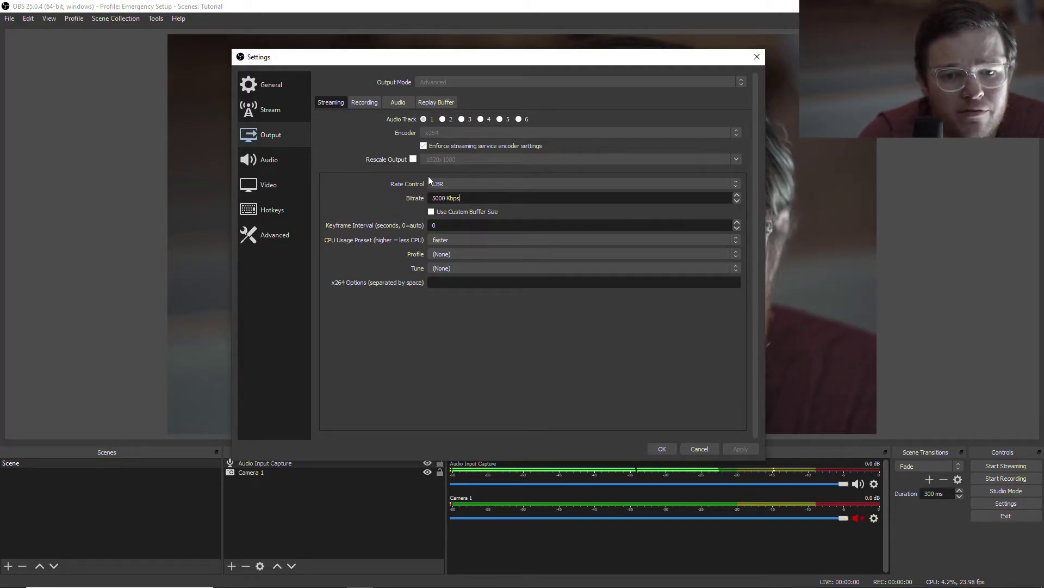
Try the veryfast CPU Usage Preset for the streaming output and return it to faster
click(734, 240)
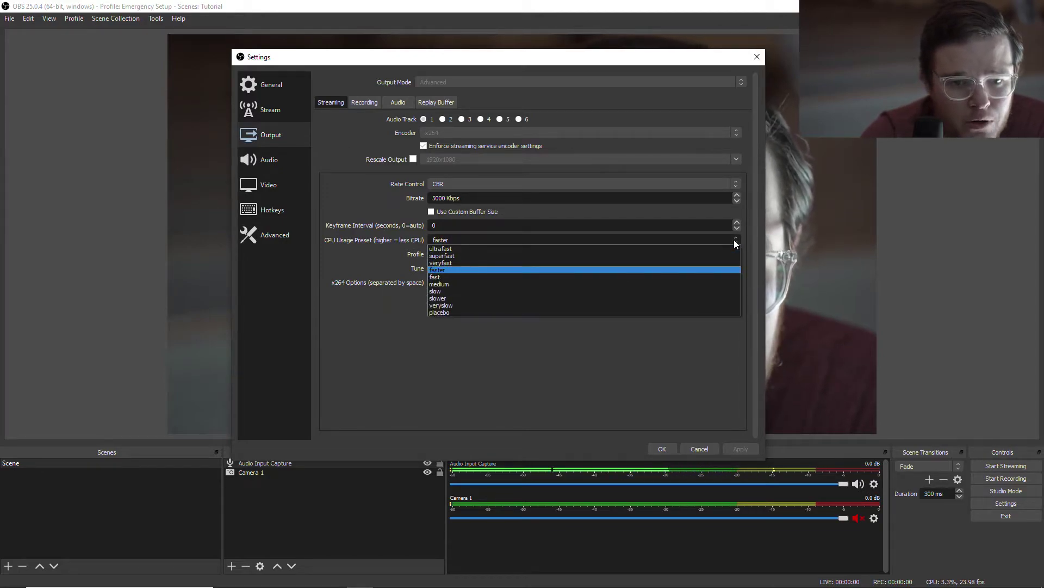
click(472, 263)
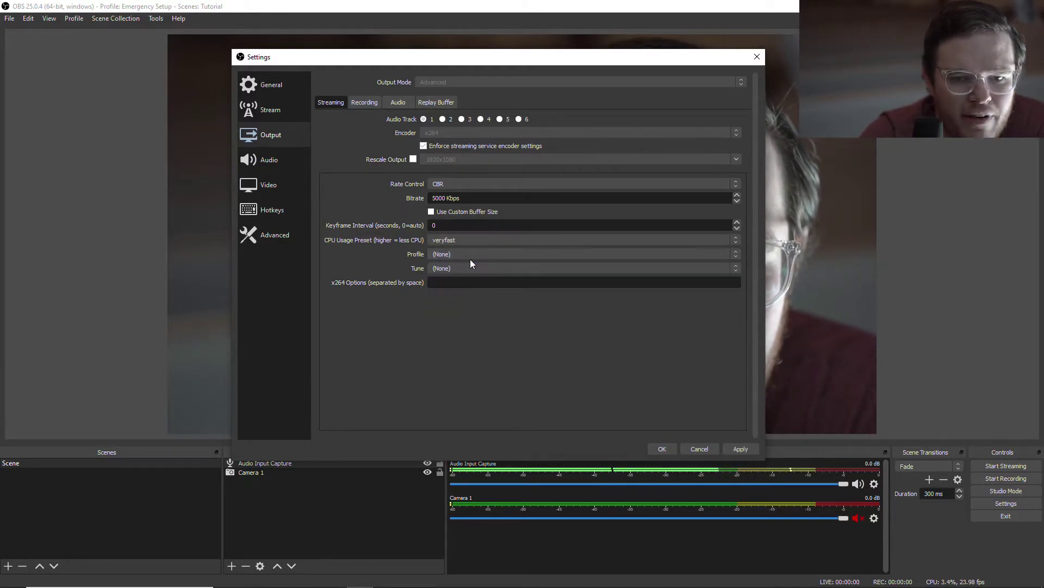
click(732, 240)
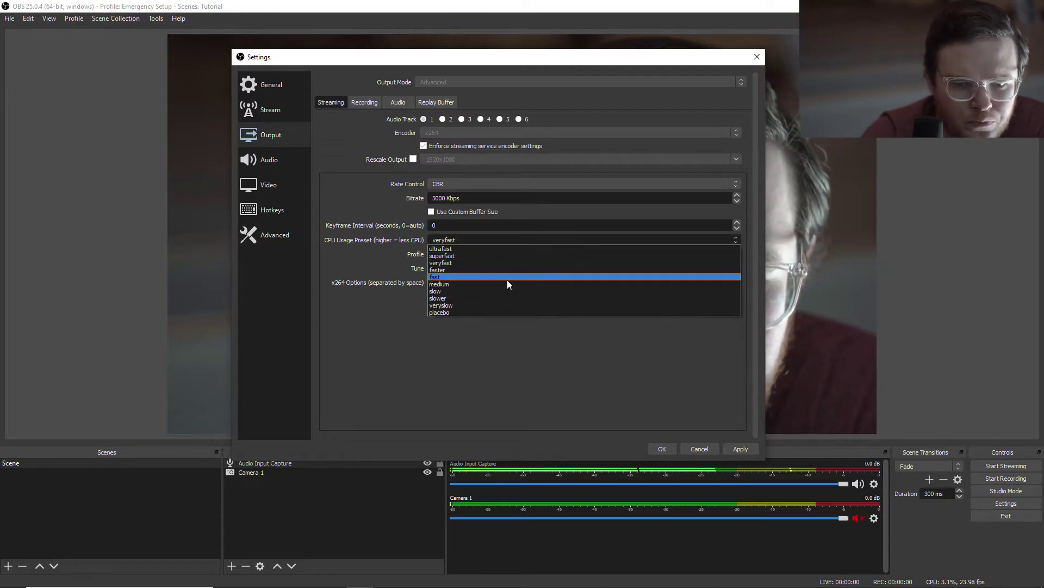
click(468, 271)
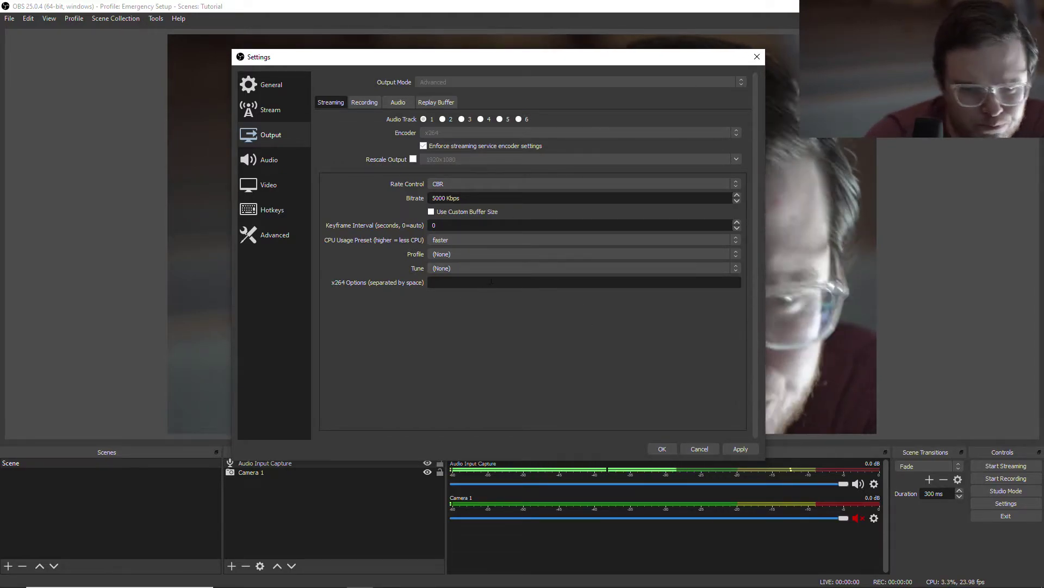
click(736, 240)
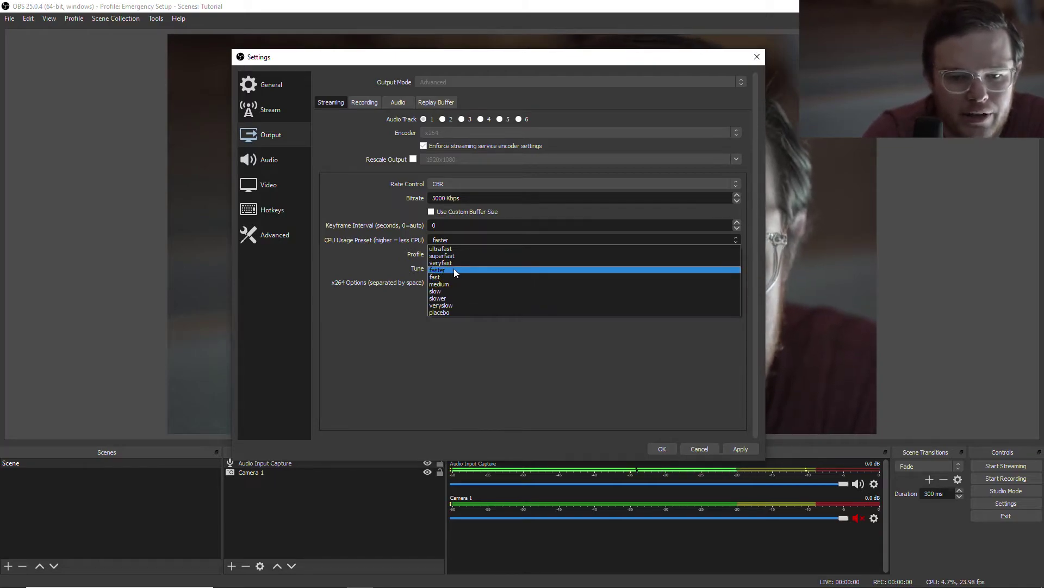
click(454, 269)
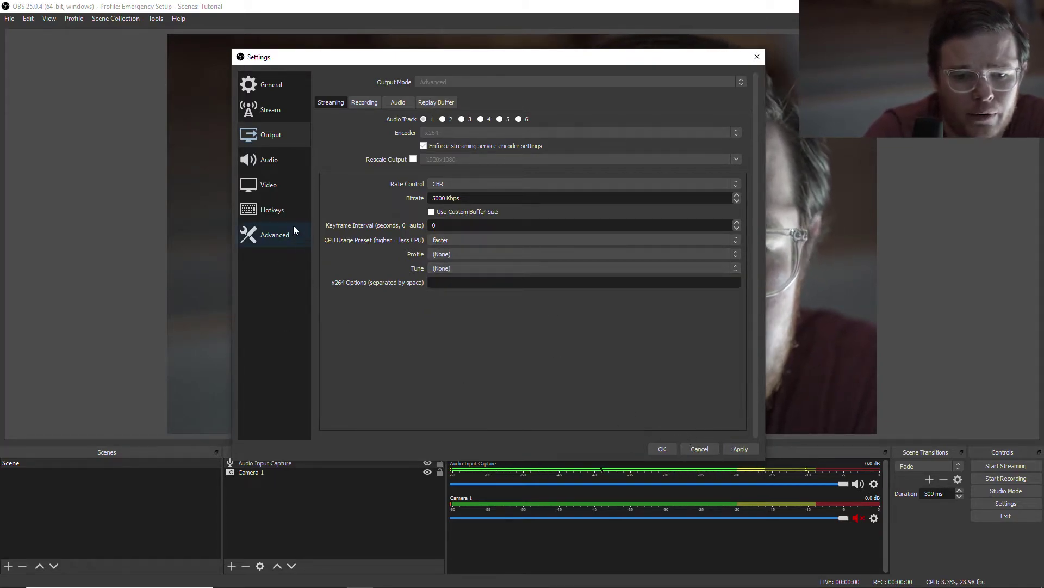
Review the Video settings, close the settings with changes accepted, and start streaming
click(258, 185)
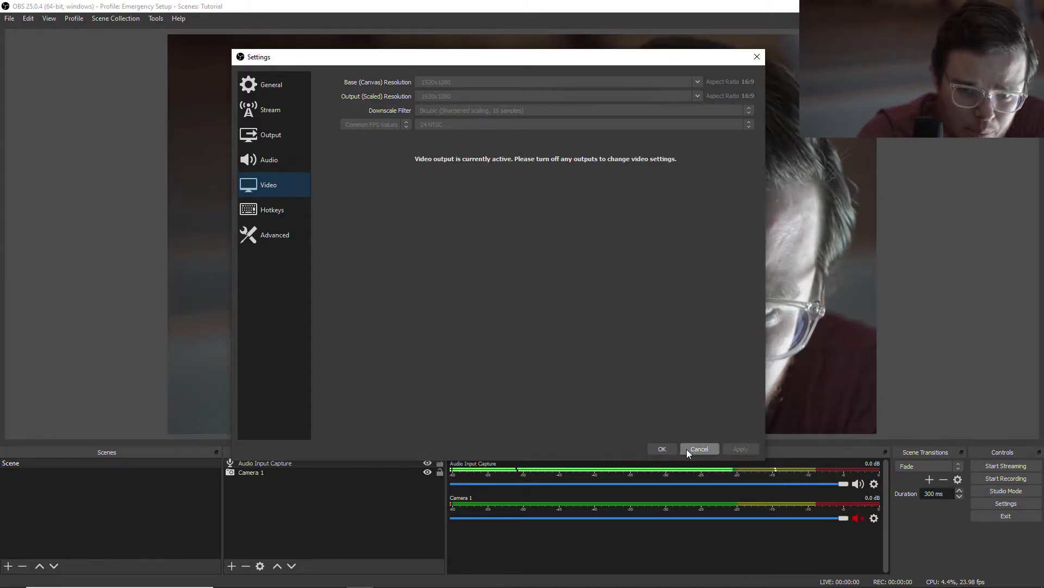
click(669, 449)
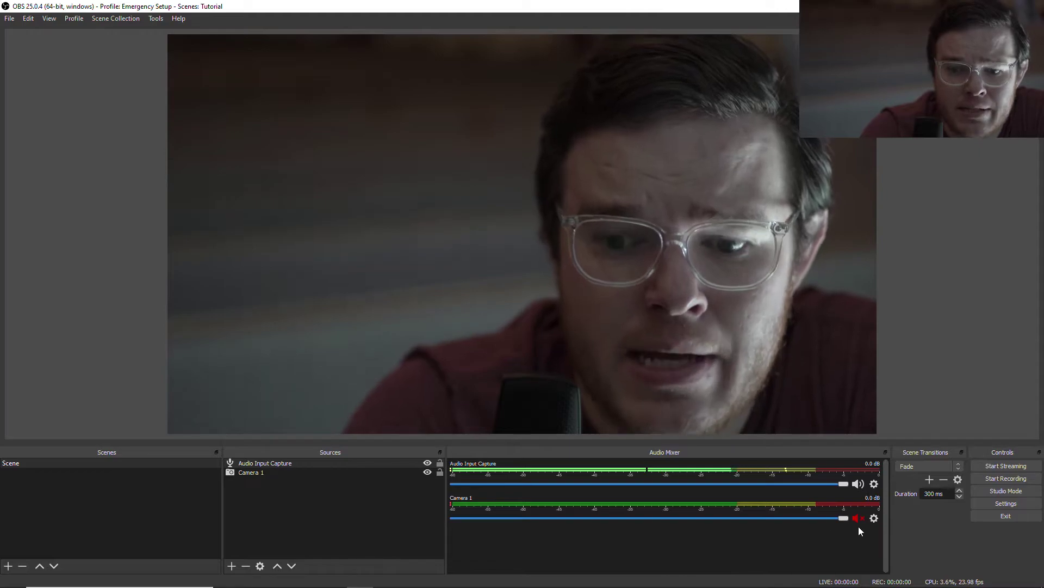
click(1000, 469)
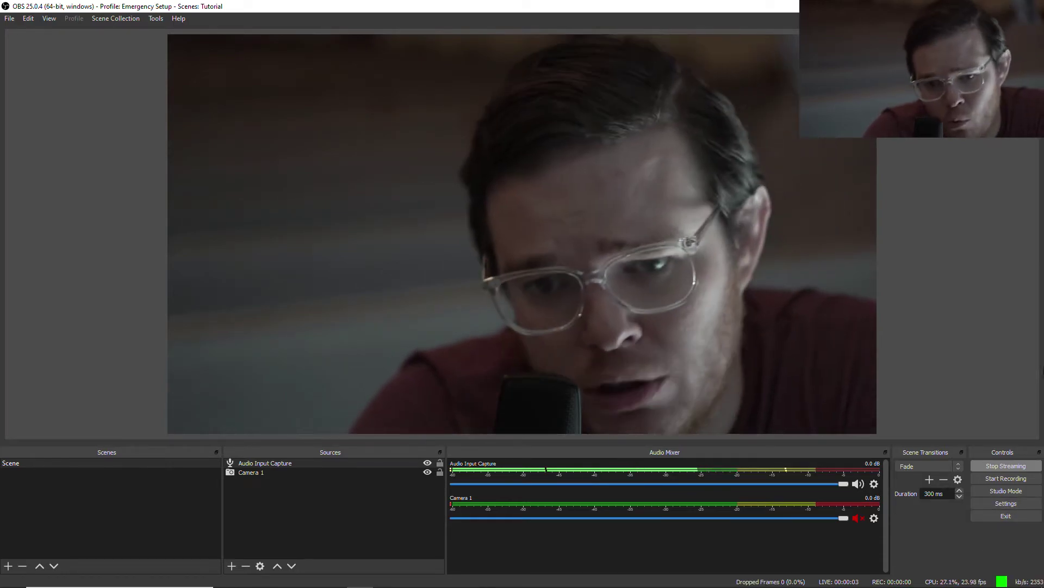
Check the incoming stream preview in YouTube Studio, switch back to OBS, and stop streaming
mouse_move(993, 586)
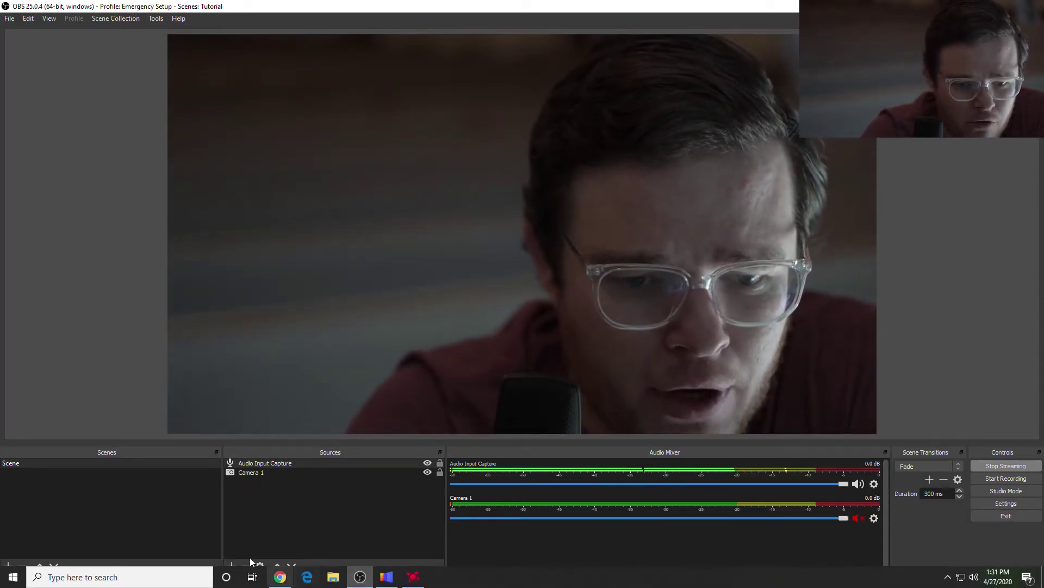
click(279, 577)
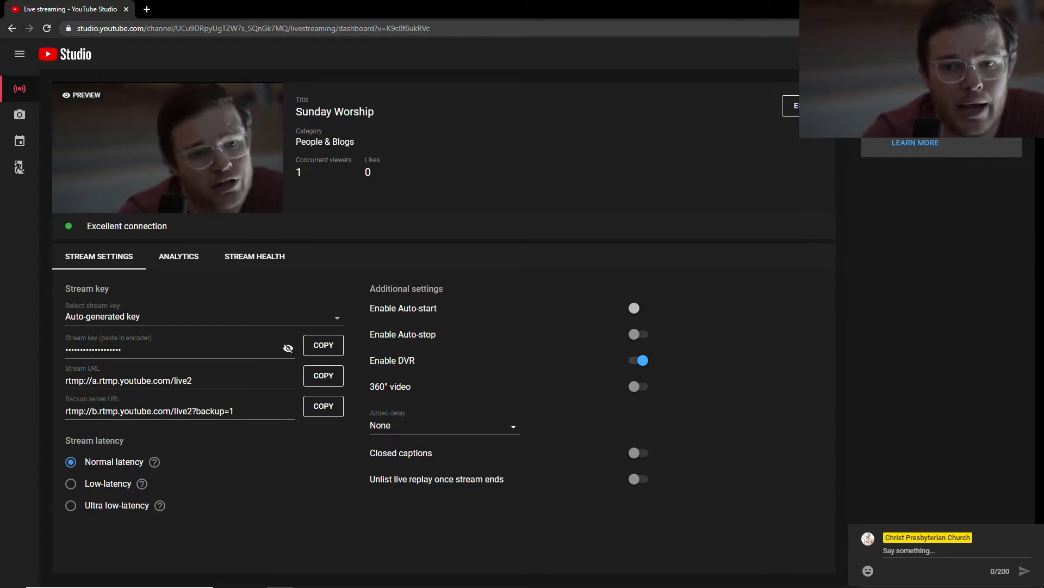
mouse_move(180, 143)
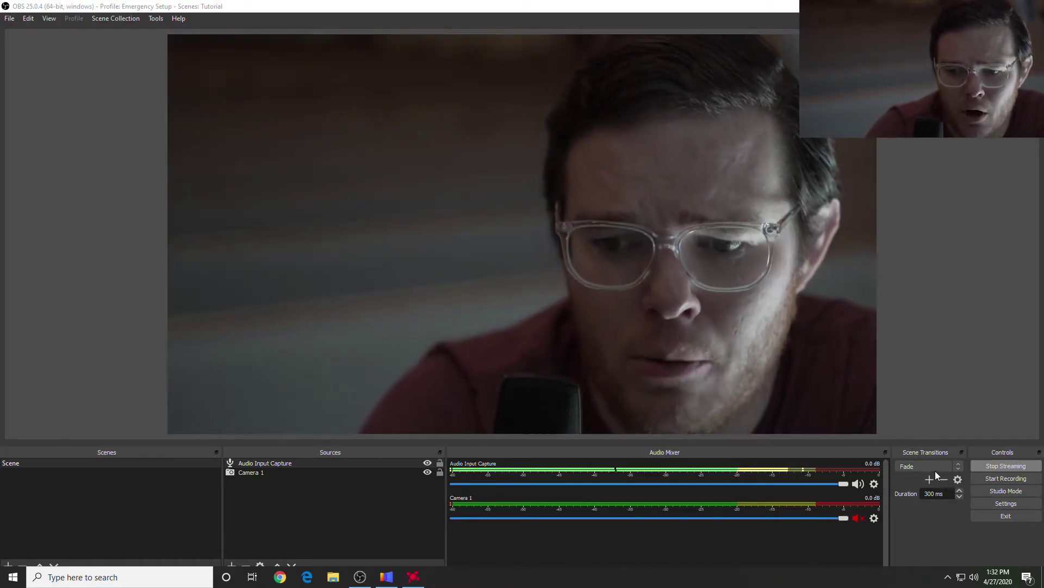
click(1007, 466)
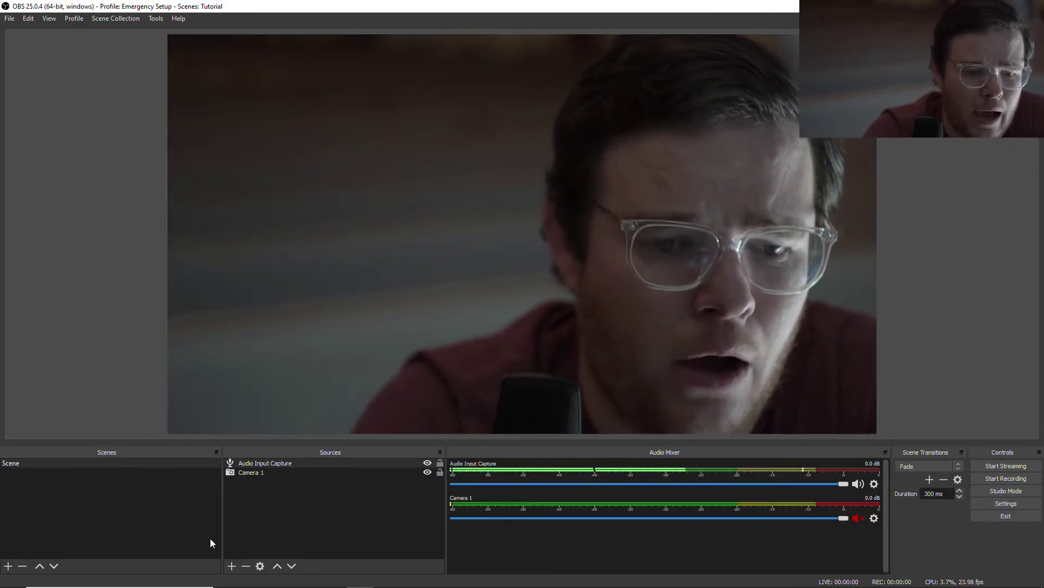
Add a new Text (GDI+) source with the default name and the text "Sermon Title"
click(232, 566)
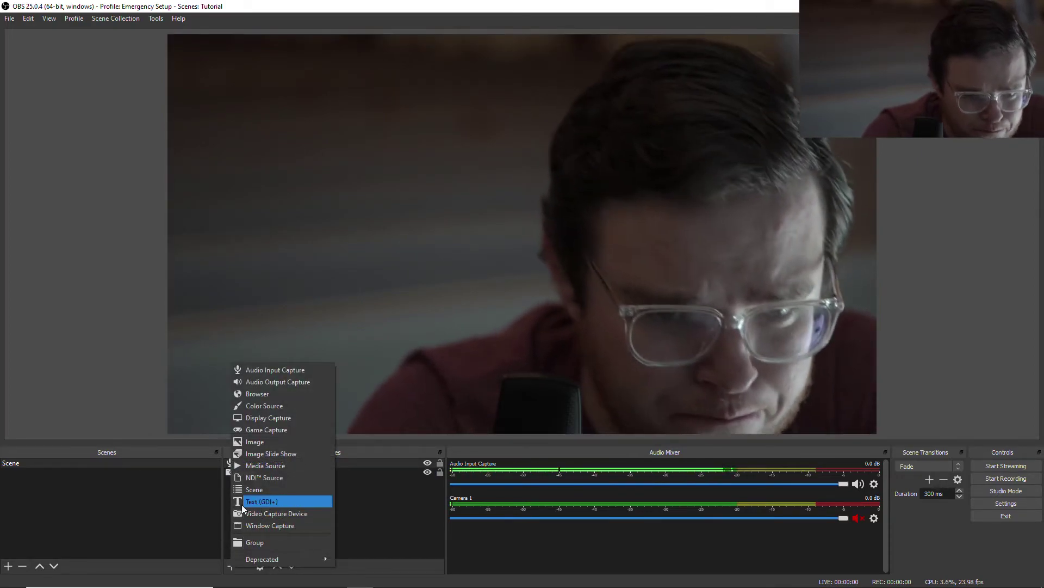
click(258, 501)
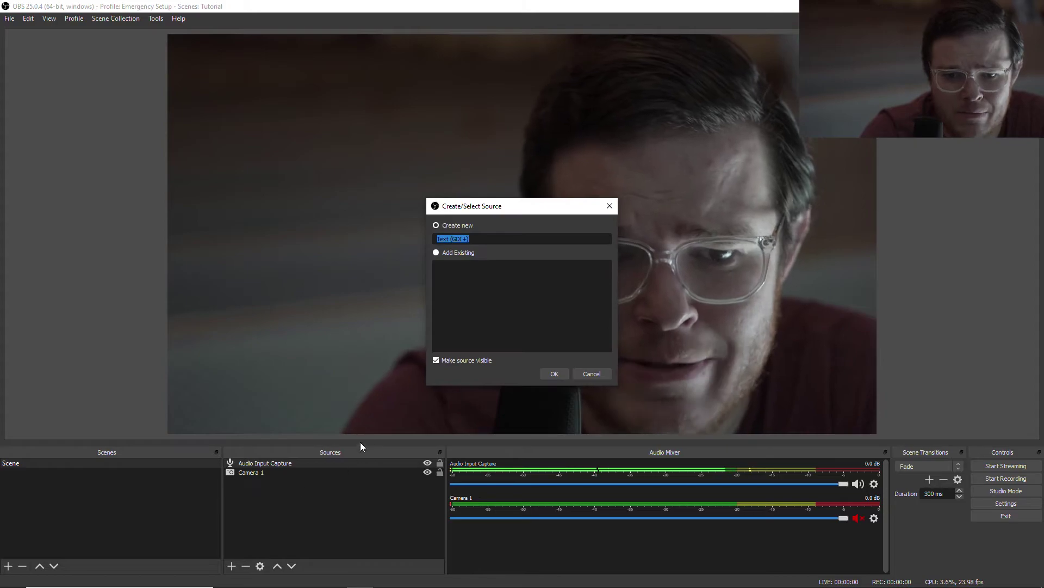
click(554, 373)
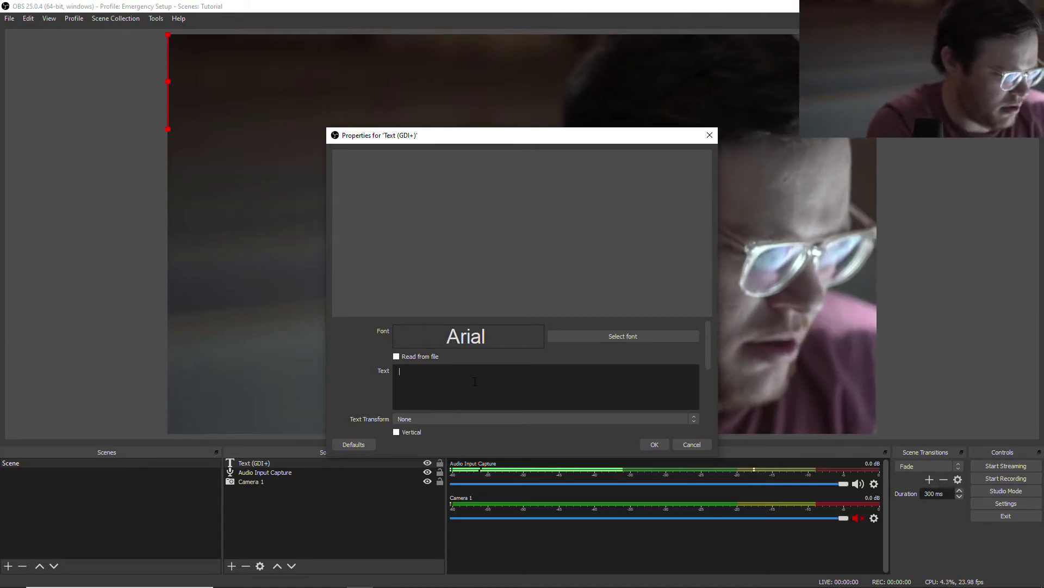
text(Sermon T)
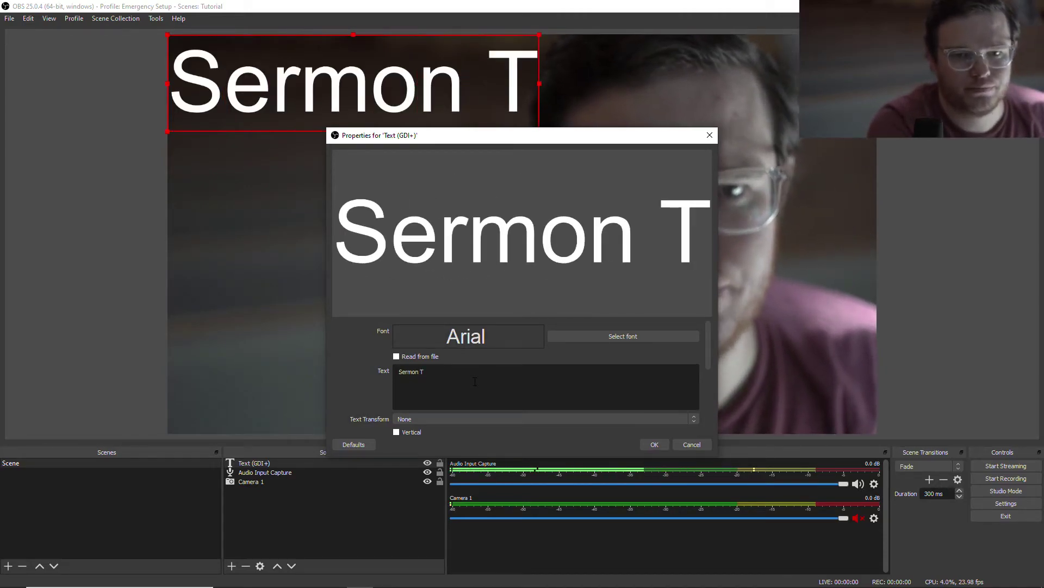
text(itle)
key(Return)
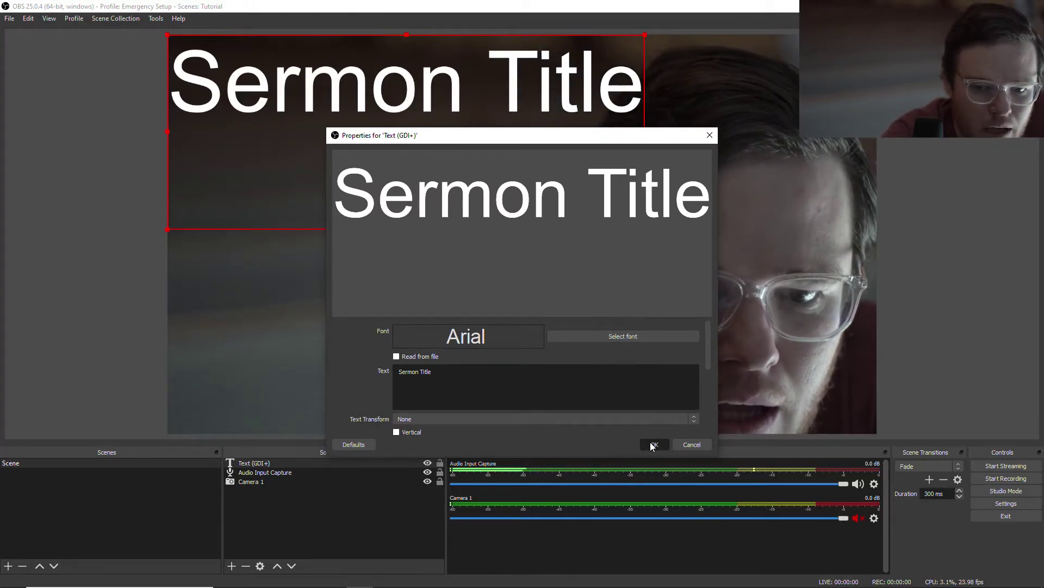
click(652, 445)
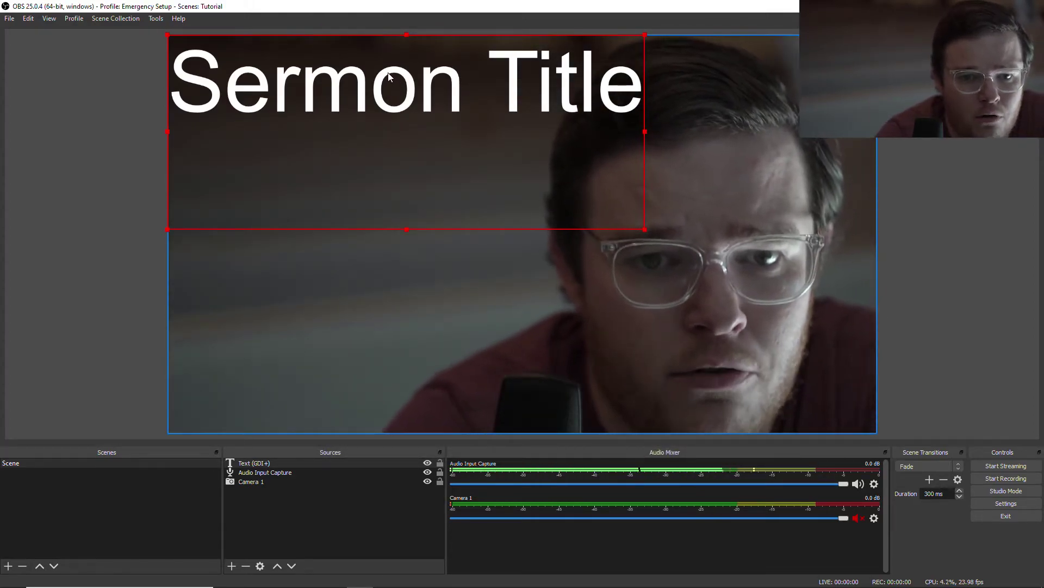
Move the Sermon Title text to the video frame's lower-left corner and scale it down to about half the frame's width
drag(389, 77, 400, 212)
right_click(410, 207)
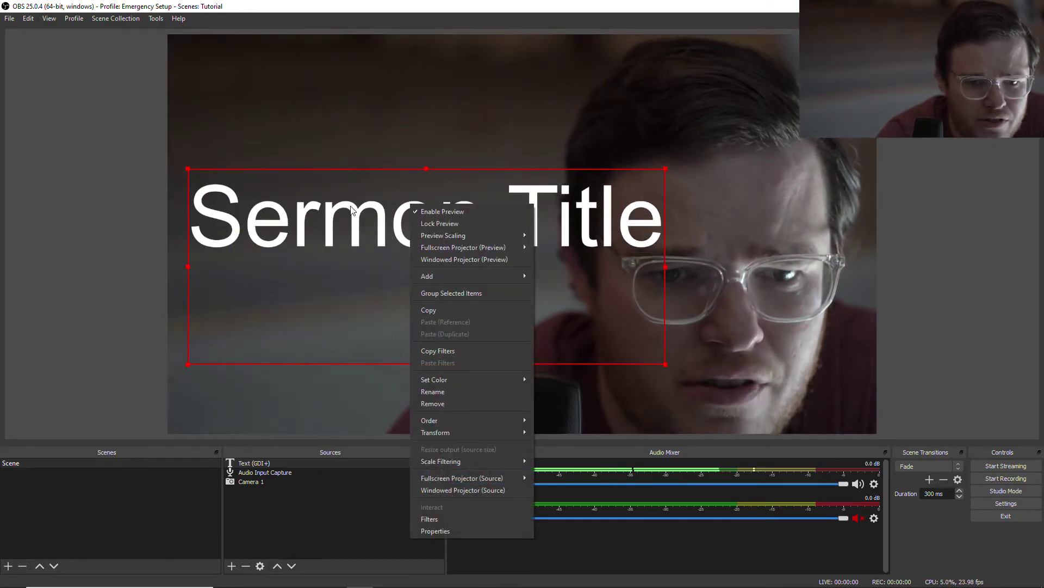
click(352, 211)
mouse_move(379, 211)
mouse_down()
mouse_move(383, 308)
mouse_move(385, 216)
mouse_move(393, 239)
mouse_move(368, 210)
mouse_up()
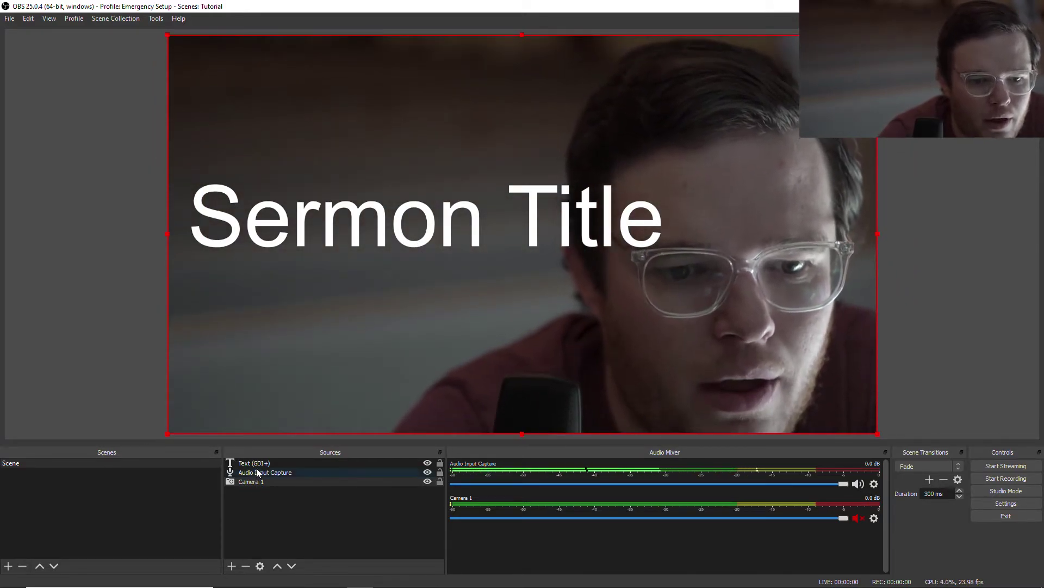
click(380, 204)
drag(381, 204, 369, 393)
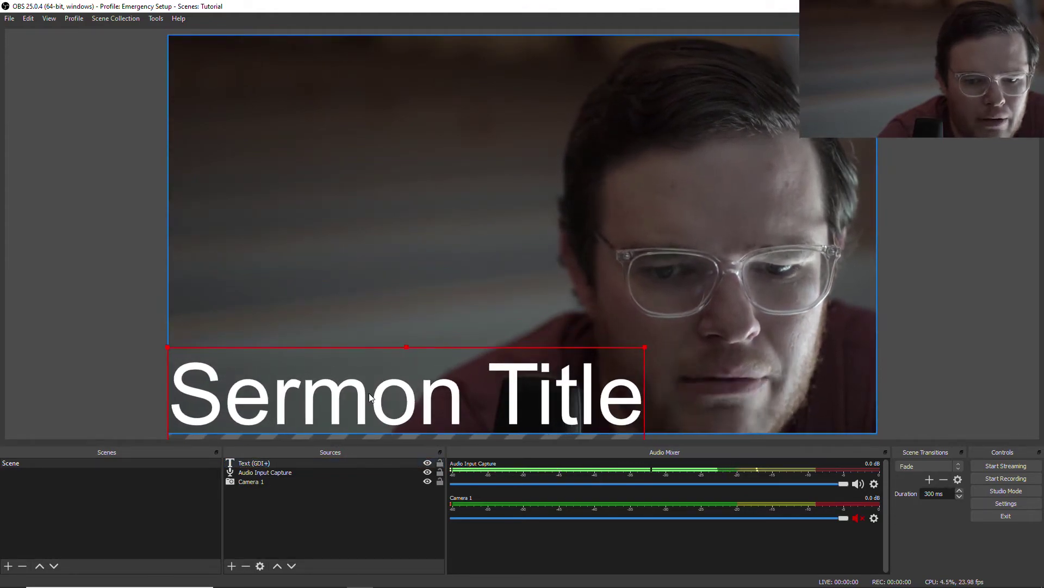
drag(644, 347, 459, 381)
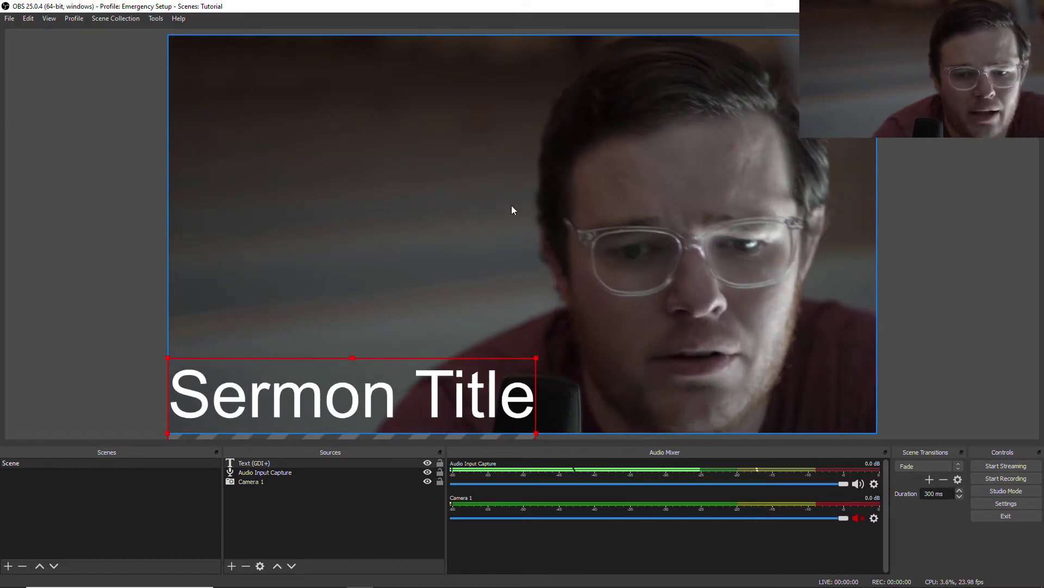
click(511, 205)
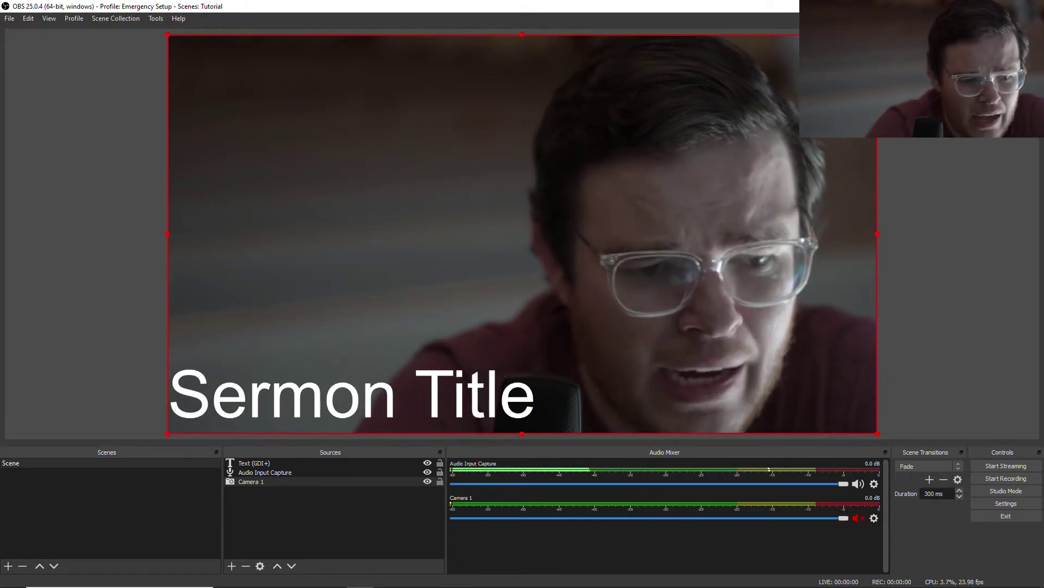
Create a second scene with the default name and add the existing Audio Input Capture source to it
click(7, 567)
click(497, 315)
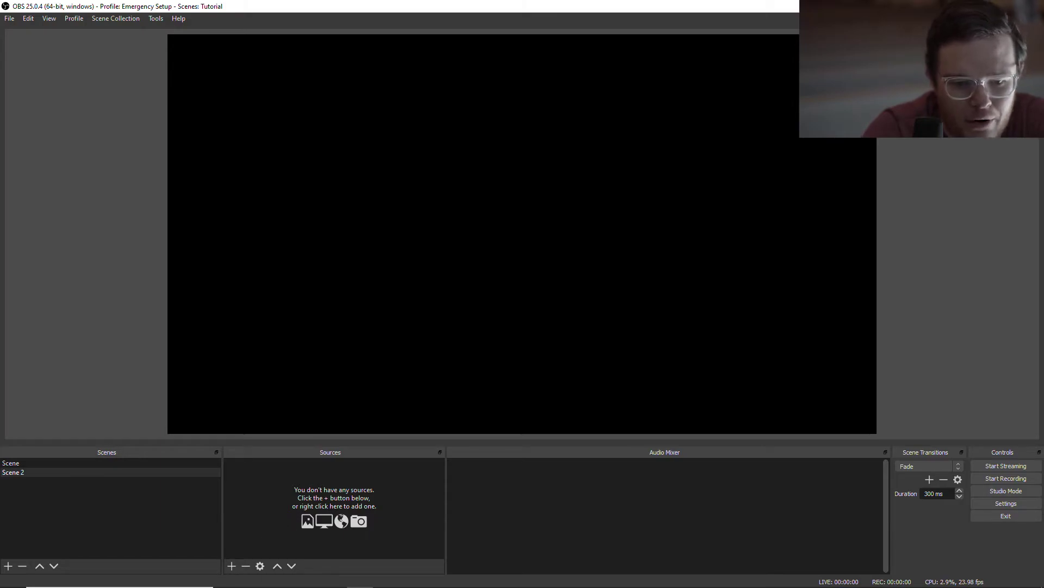
click(231, 566)
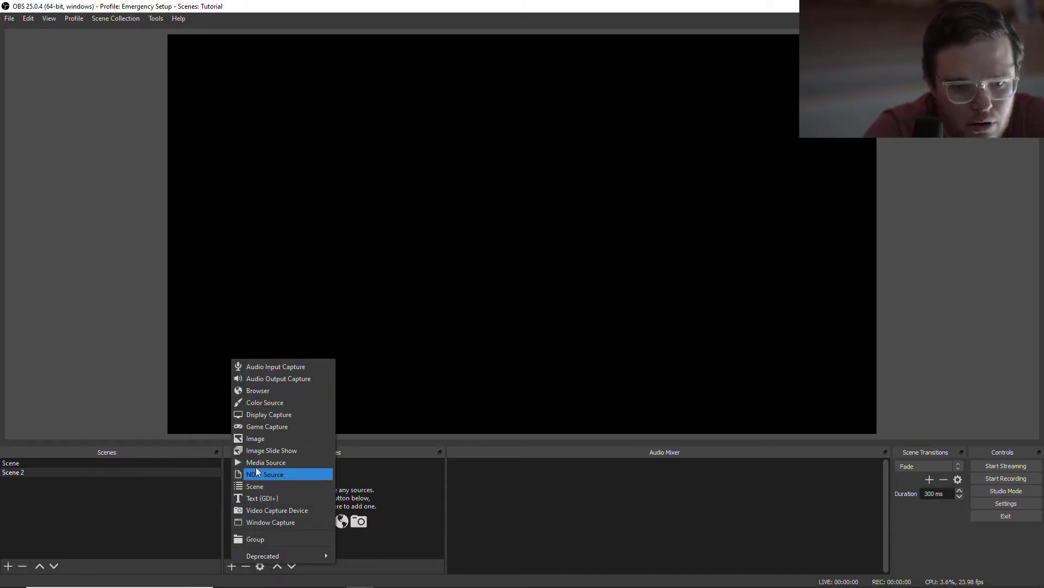
click(275, 368)
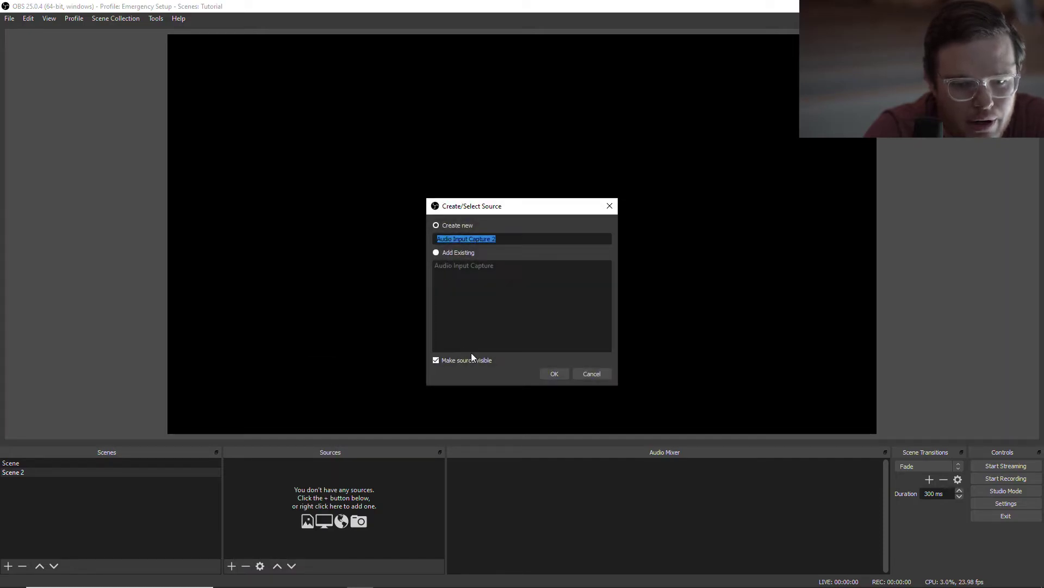
click(436, 252)
click(461, 267)
click(546, 374)
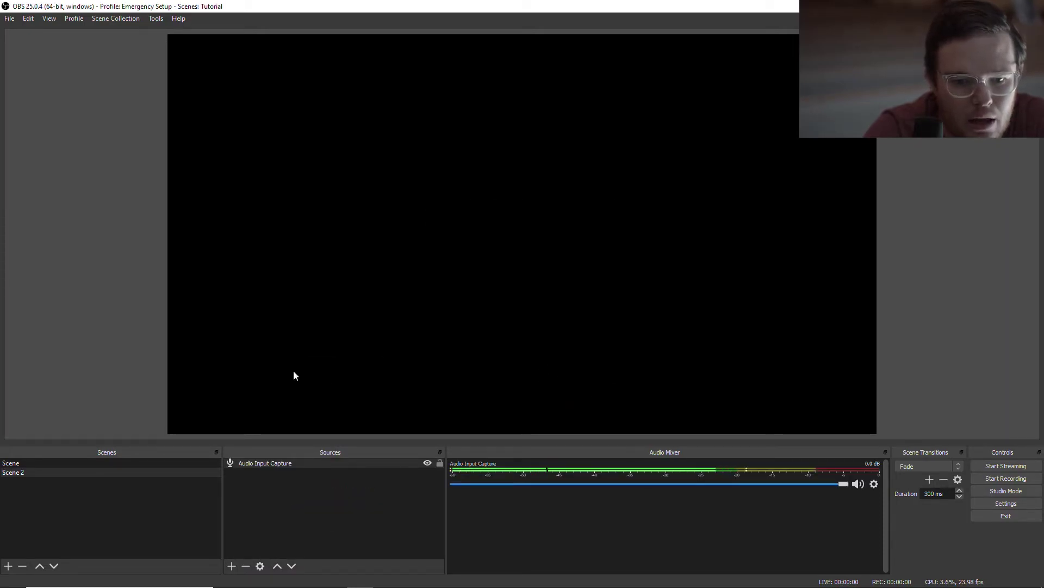
Add the existing Camera 1 video capture device to the second scene
click(231, 567)
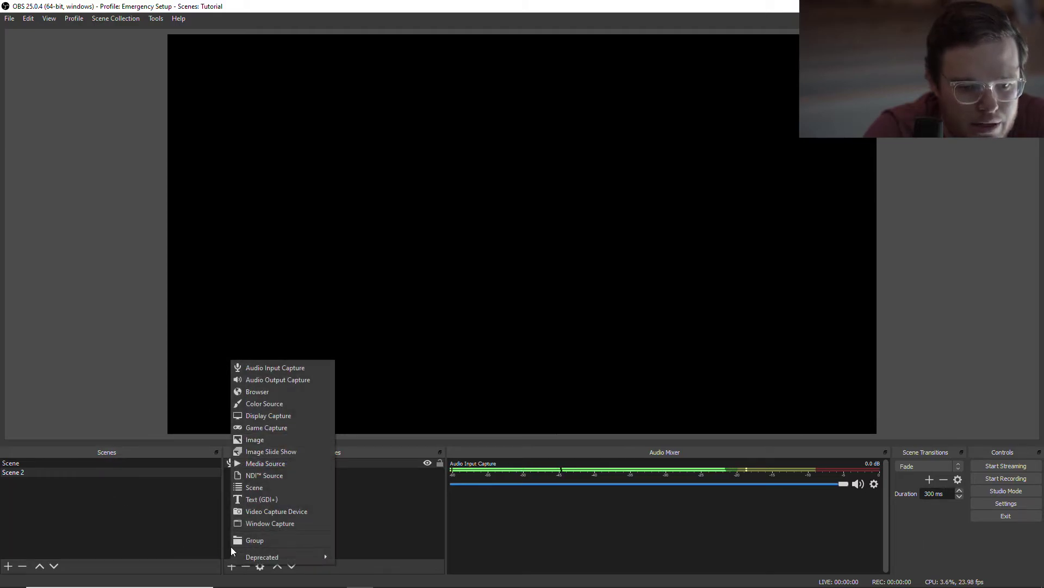
click(265, 512)
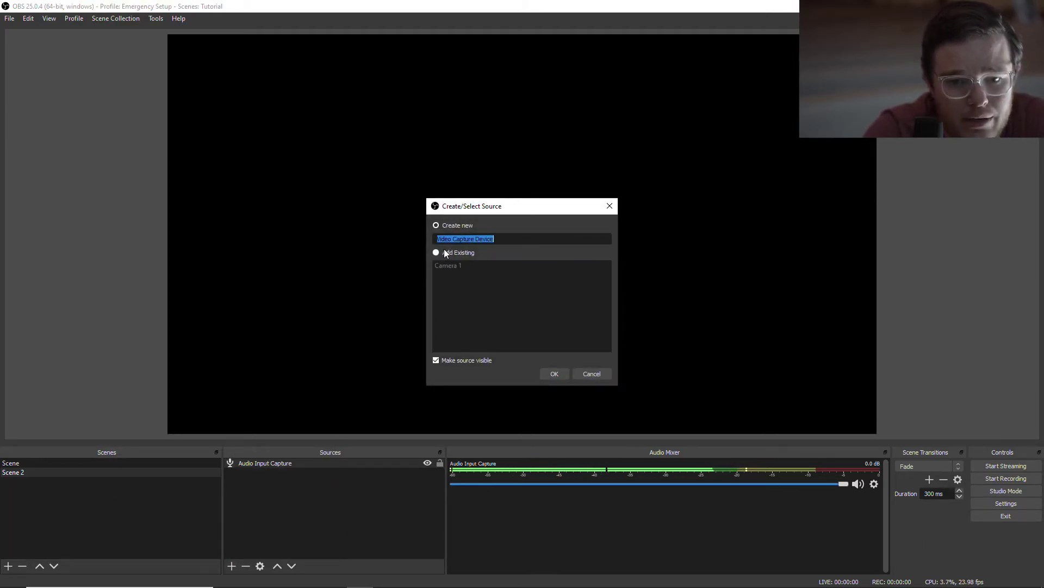
click(547, 375)
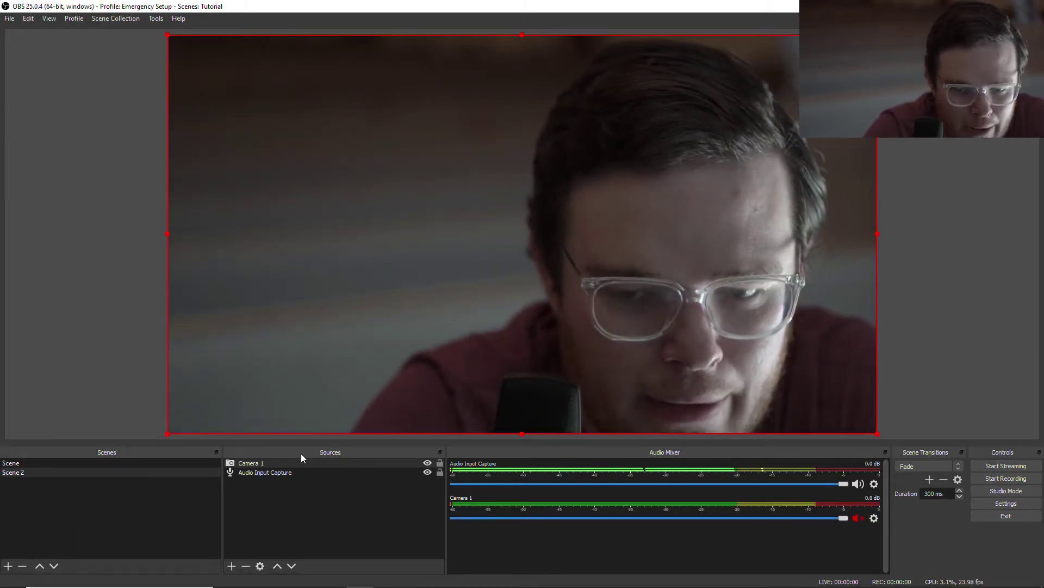
Duplicate Scene 2, keeping the suggested name for the copy
click(26, 462)
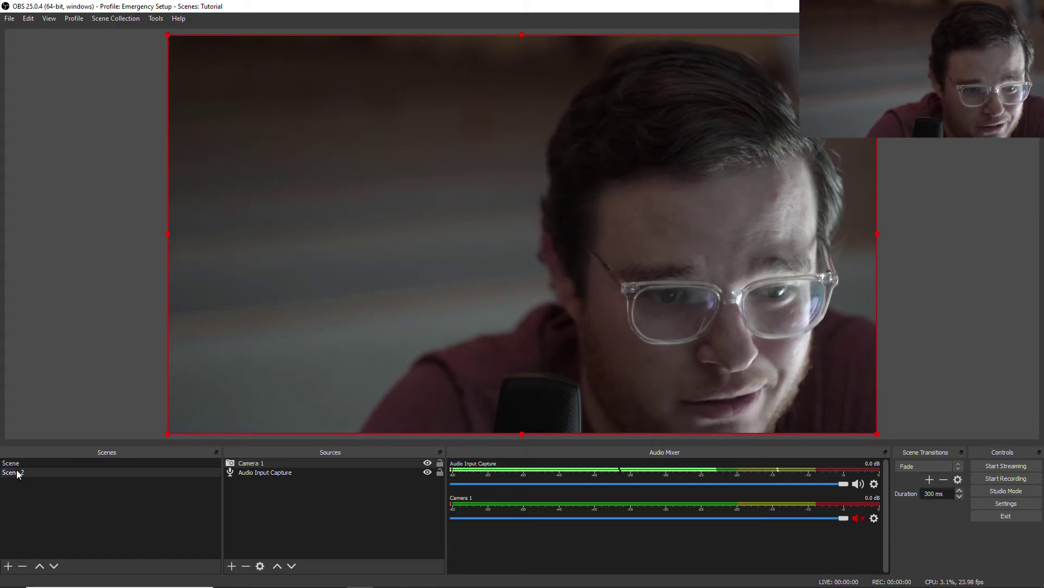
right_click(17, 473)
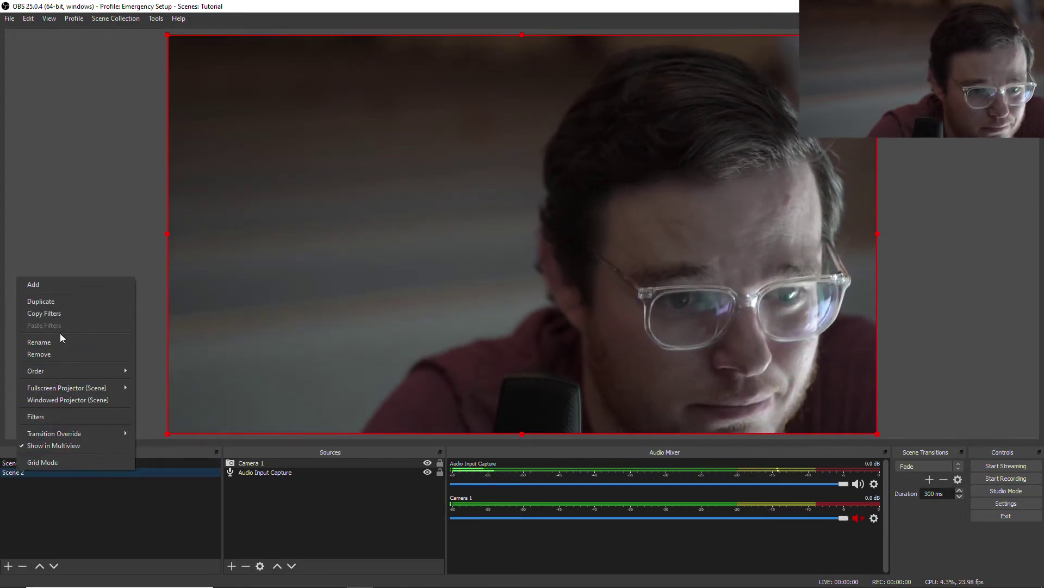
click(59, 301)
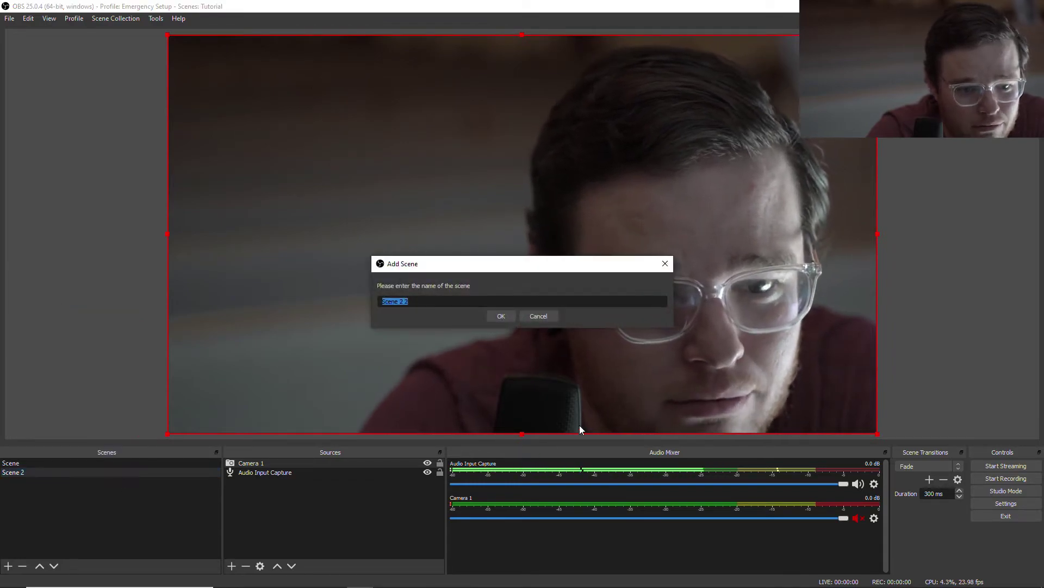
click(508, 316)
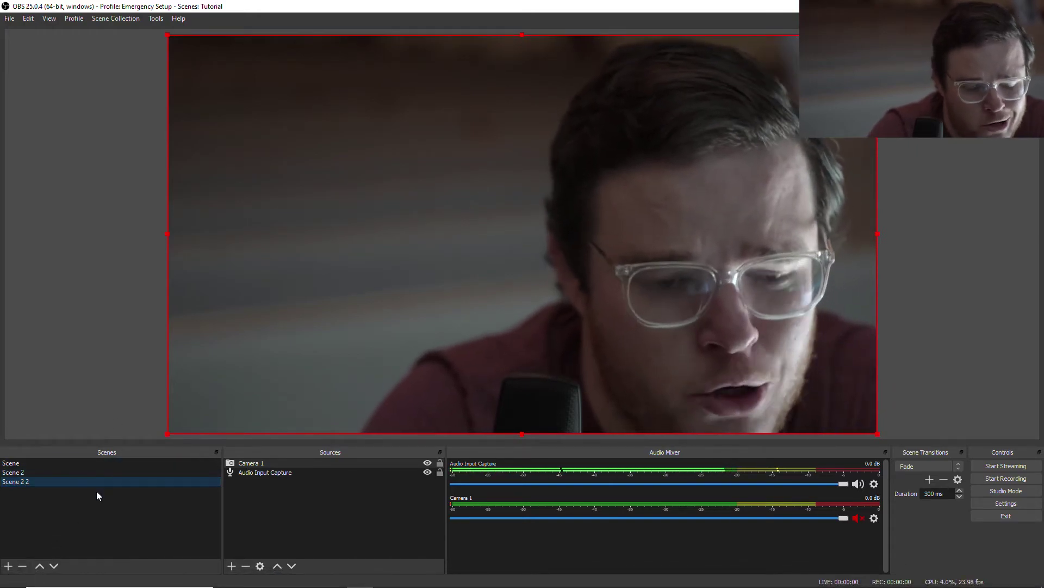
Switch through all three scenes to compare their output, ending on the duplicate of Scene 2
click(32, 463)
click(31, 473)
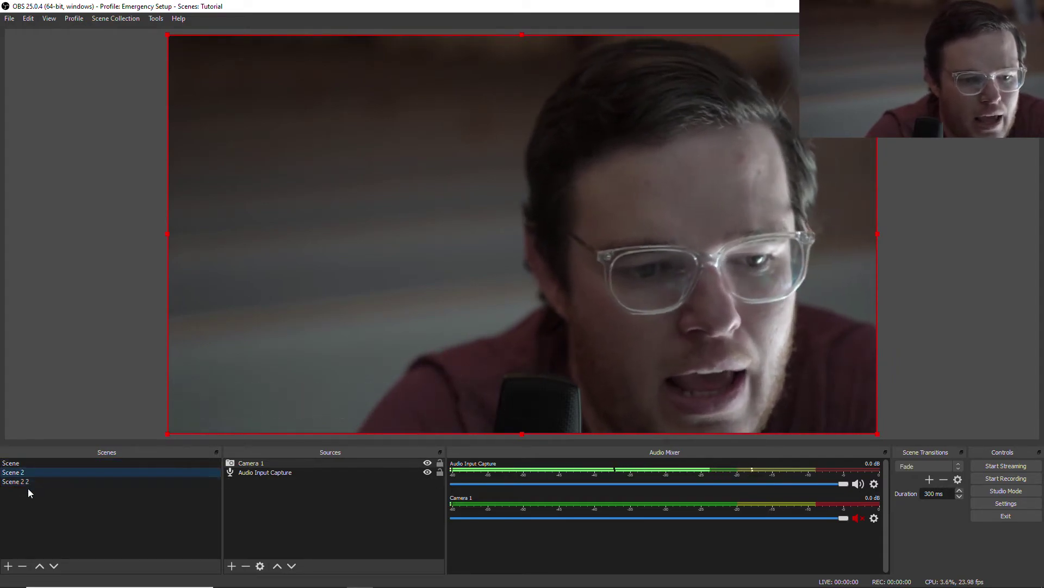
click(30, 481)
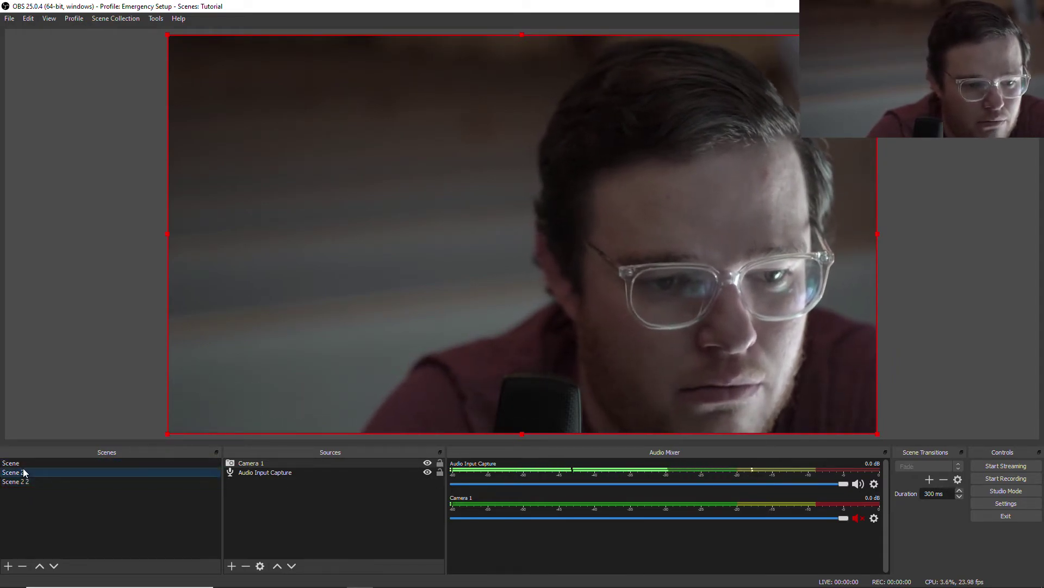
click(36, 463)
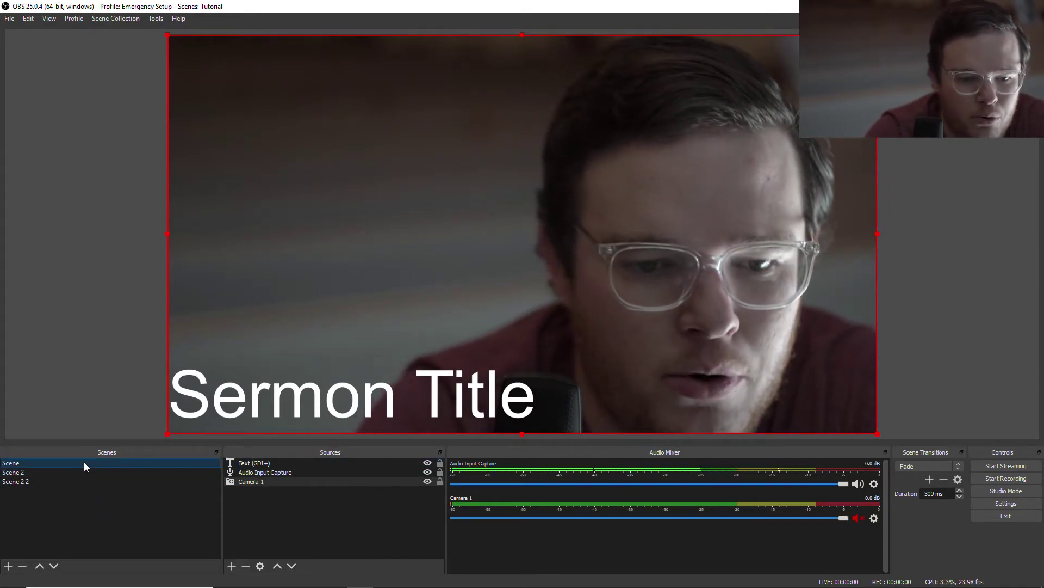
click(23, 472)
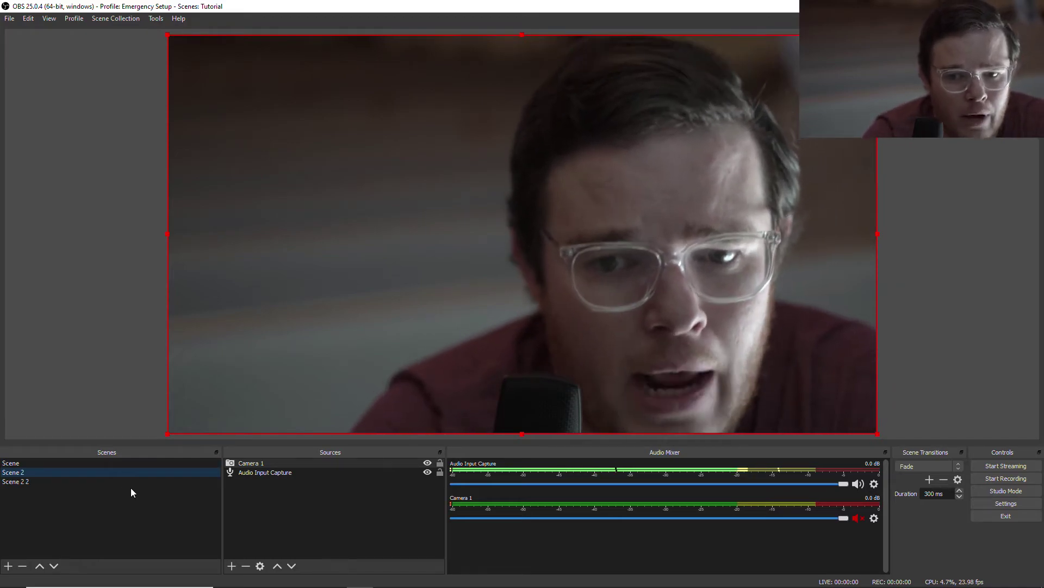
click(25, 481)
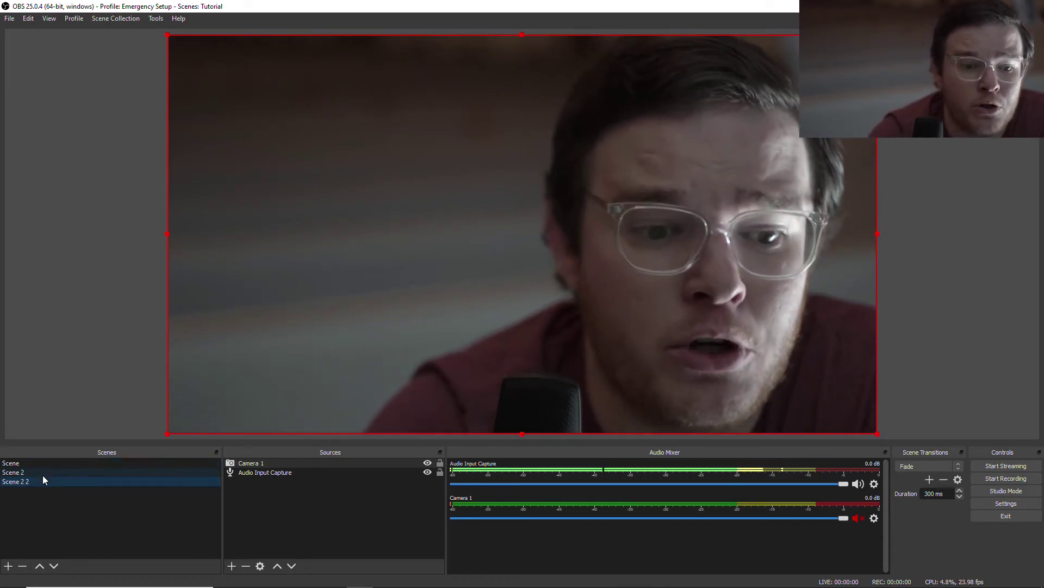
Add a new Image Slide Show source to the duplicated scene and set its Slide Mode to Manual (Use hotkeys to control slideshow)
click(233, 568)
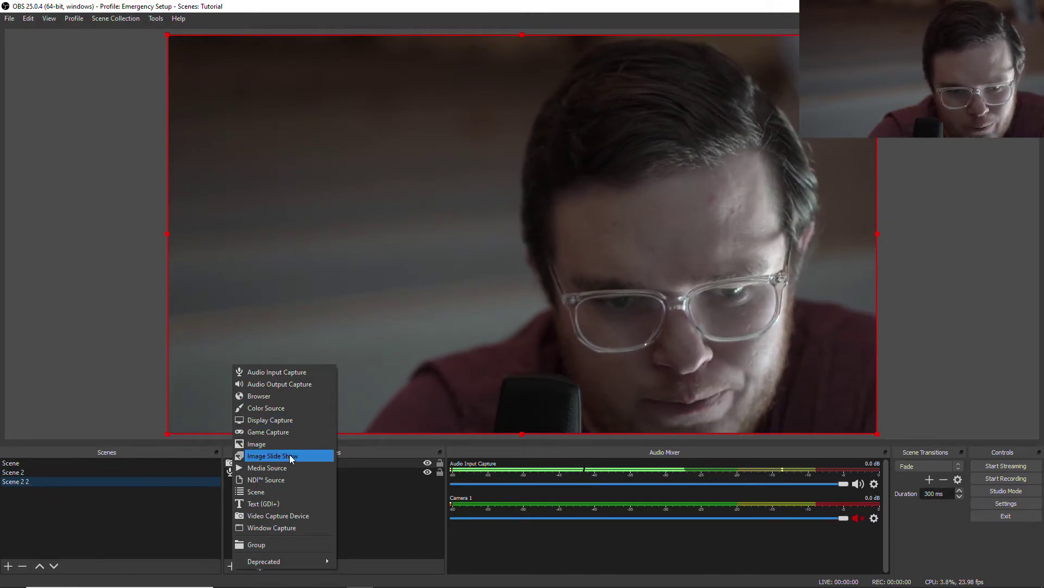
click(289, 455)
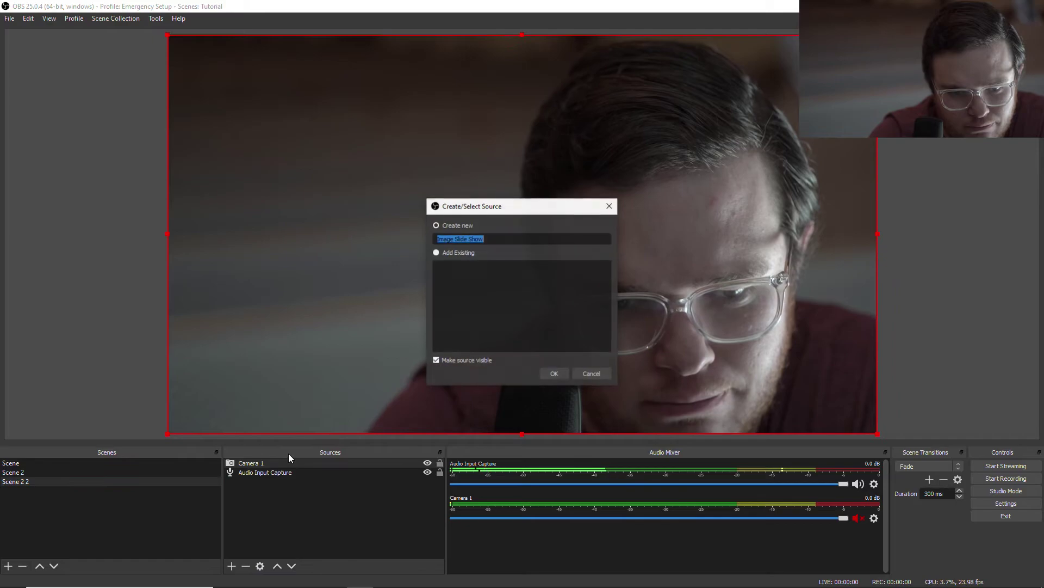
click(557, 374)
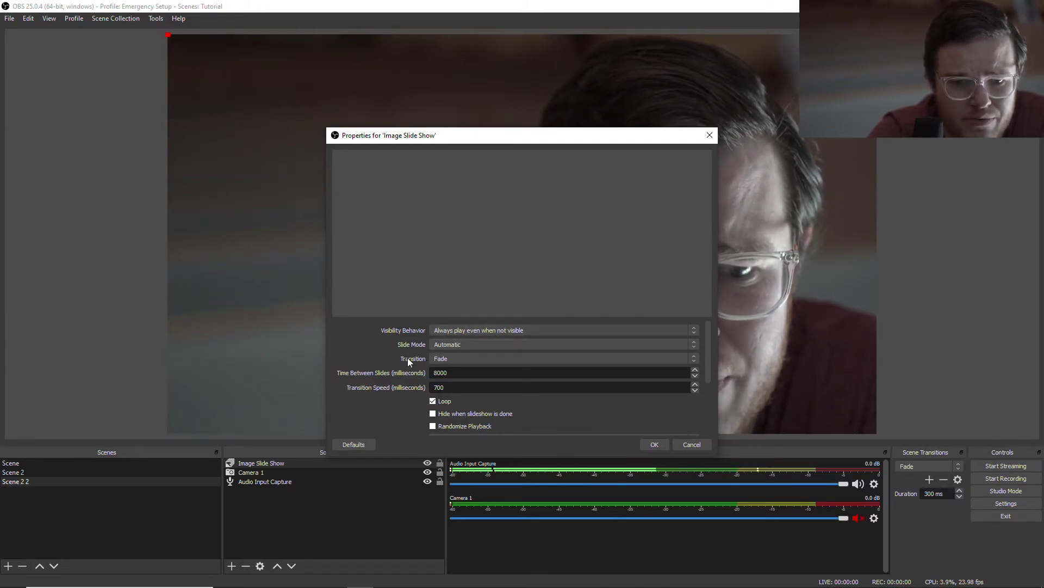
click(693, 344)
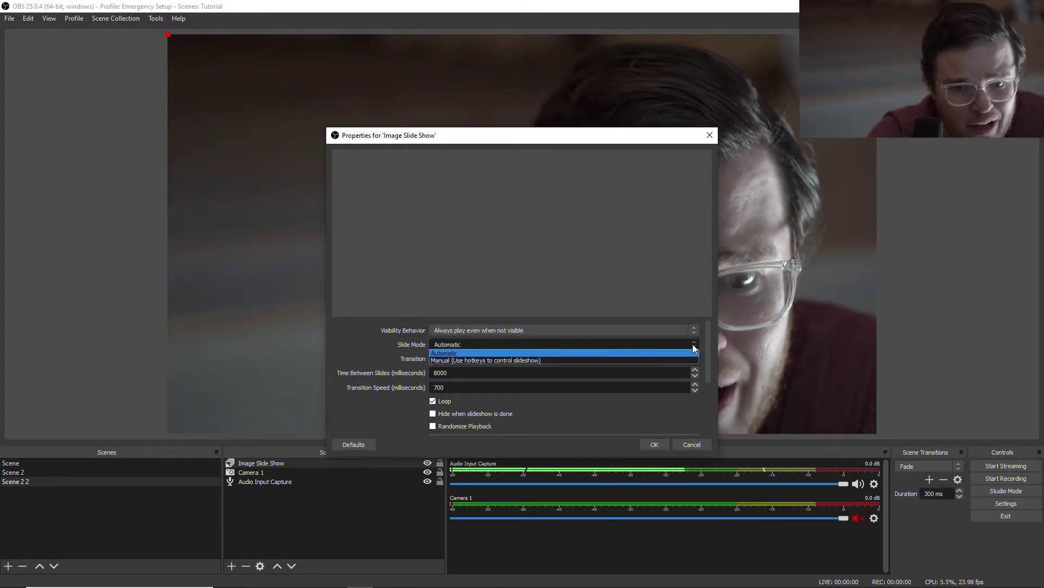
click(507, 359)
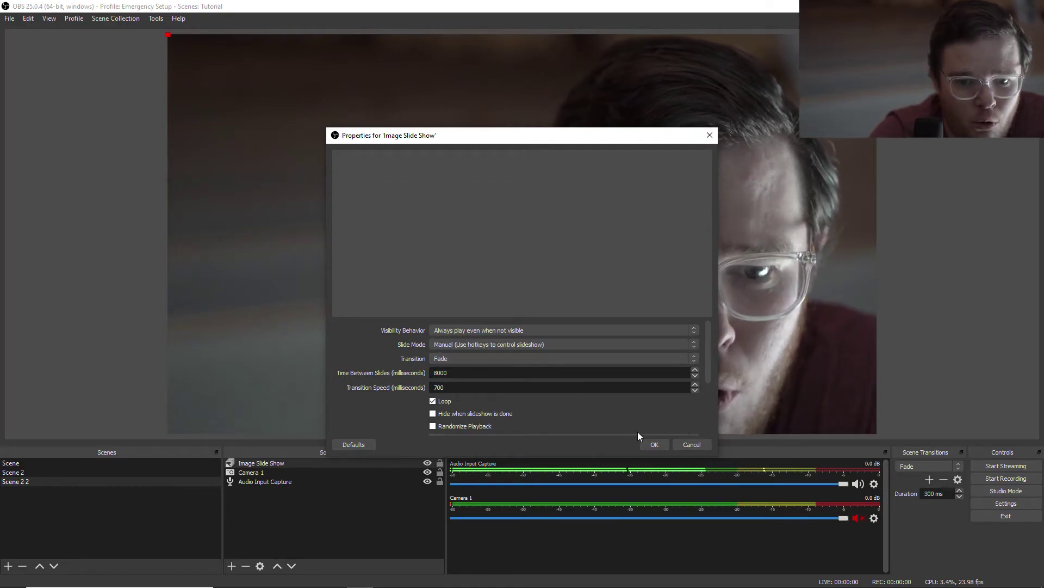
Add the Creed, Liturgy.001 and Liturgy.002 images from the Liturgy Slides folder to the slide show and accept its properties
scroll(583, 401, down, 3)
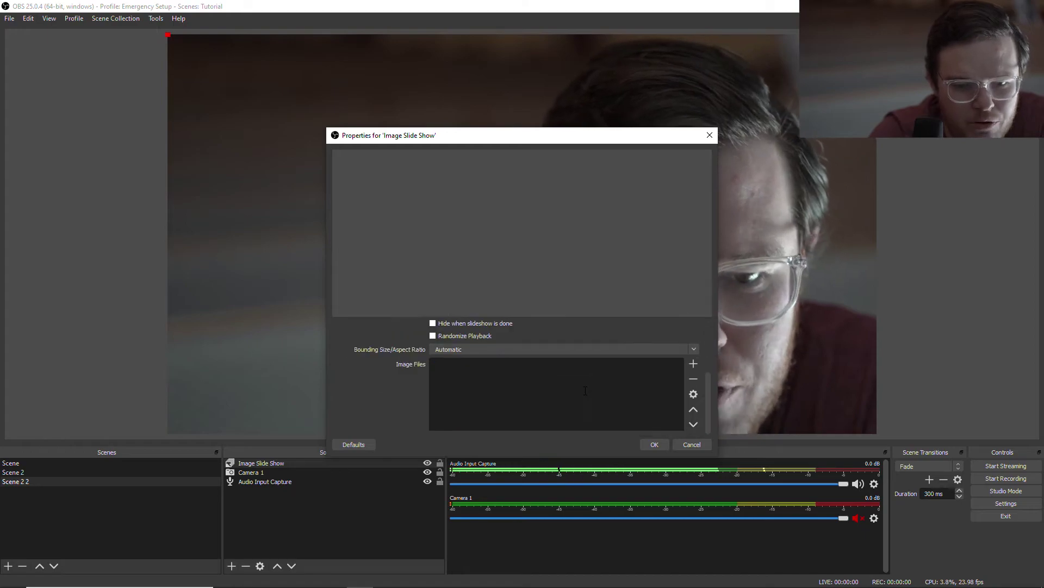
click(693, 363)
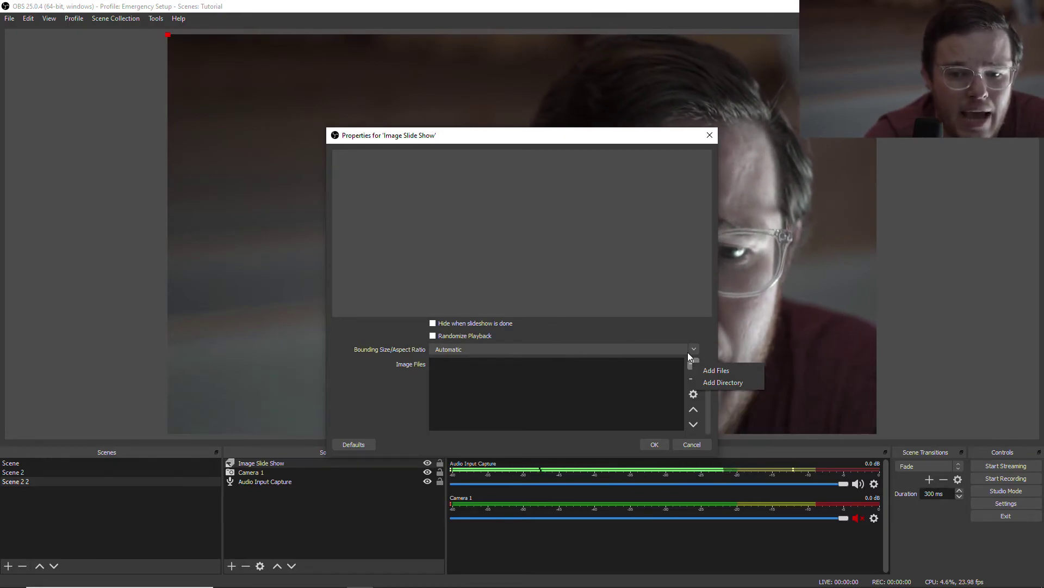
click(718, 369)
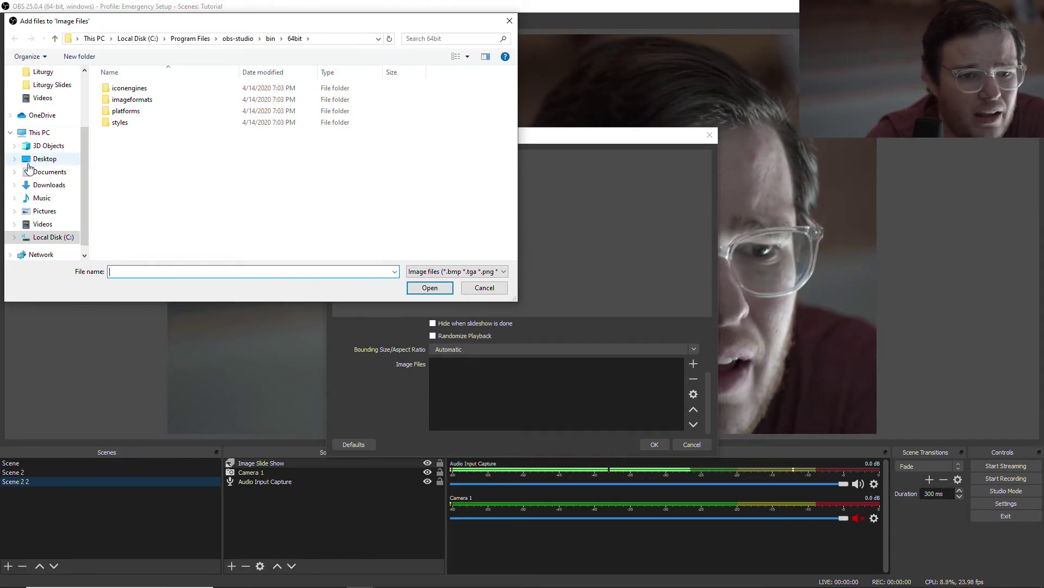
scroll(52, 87, up, 1)
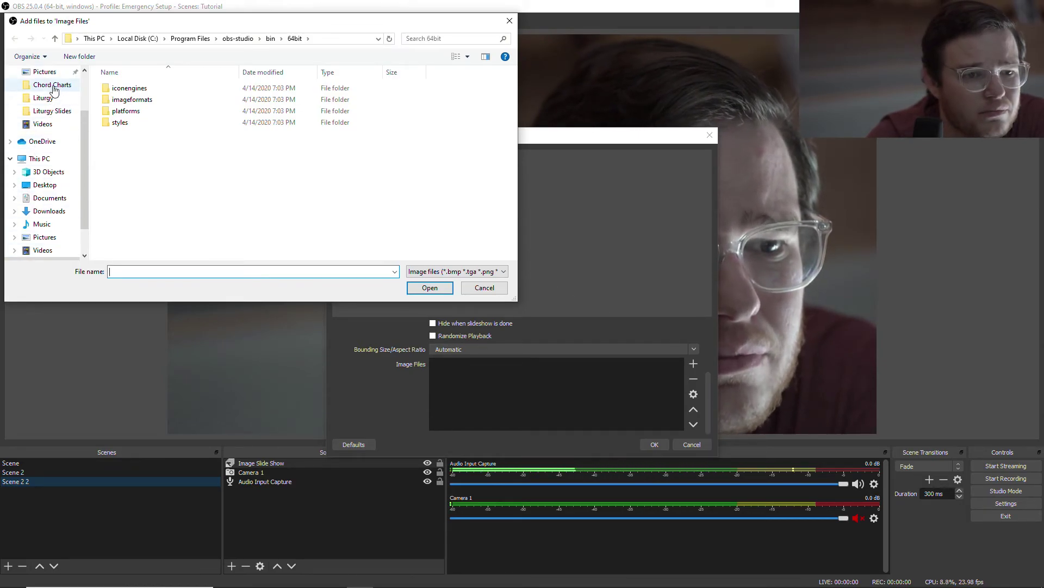
click(63, 124)
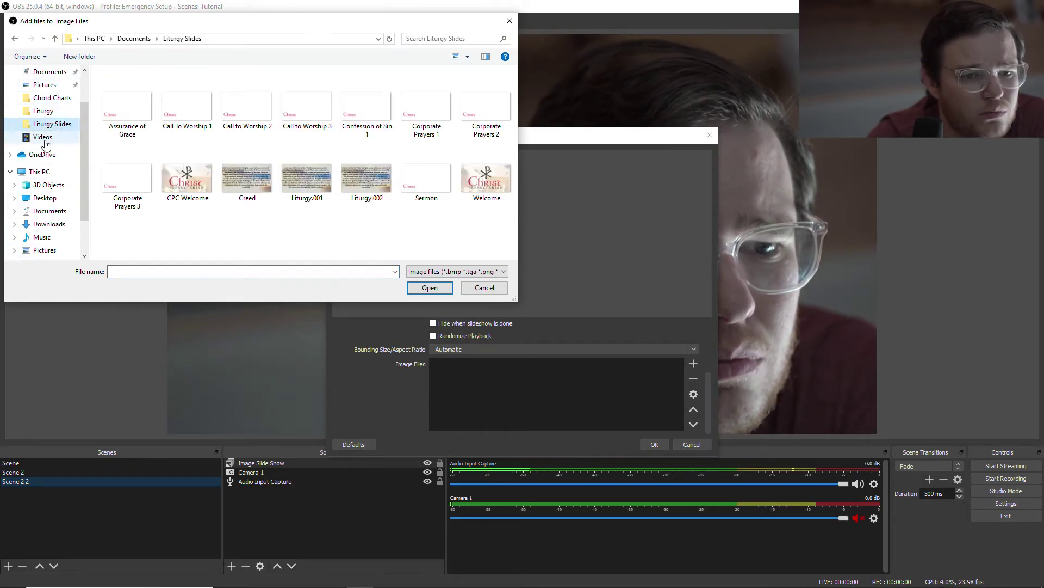
drag(244, 236, 383, 163)
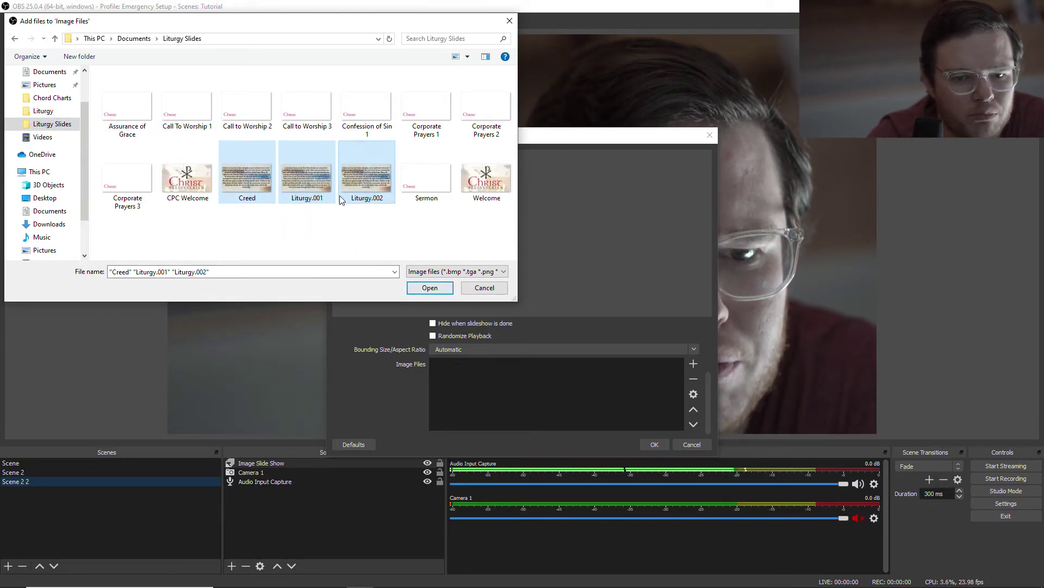
click(430, 287)
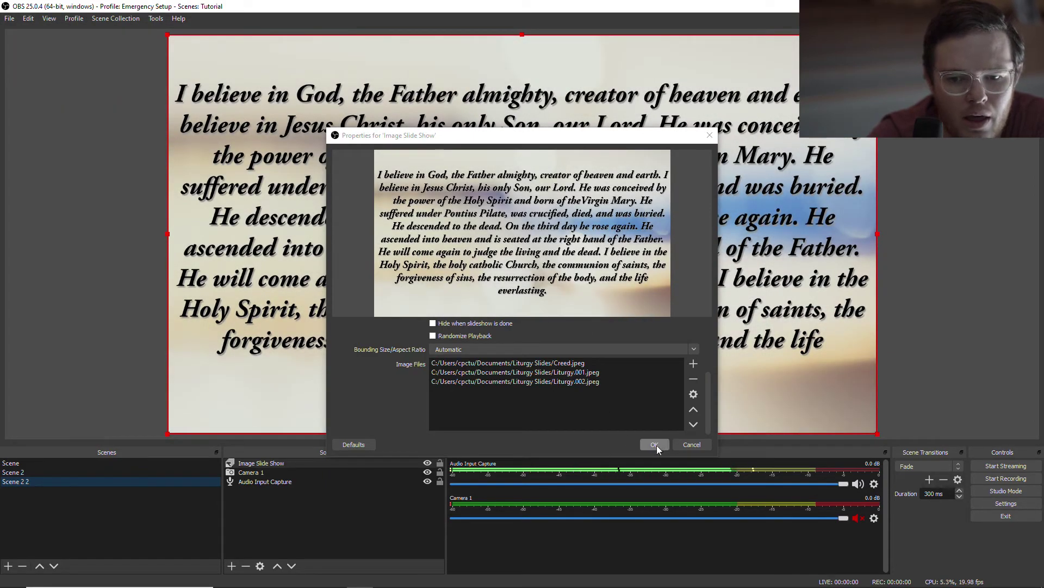
click(656, 444)
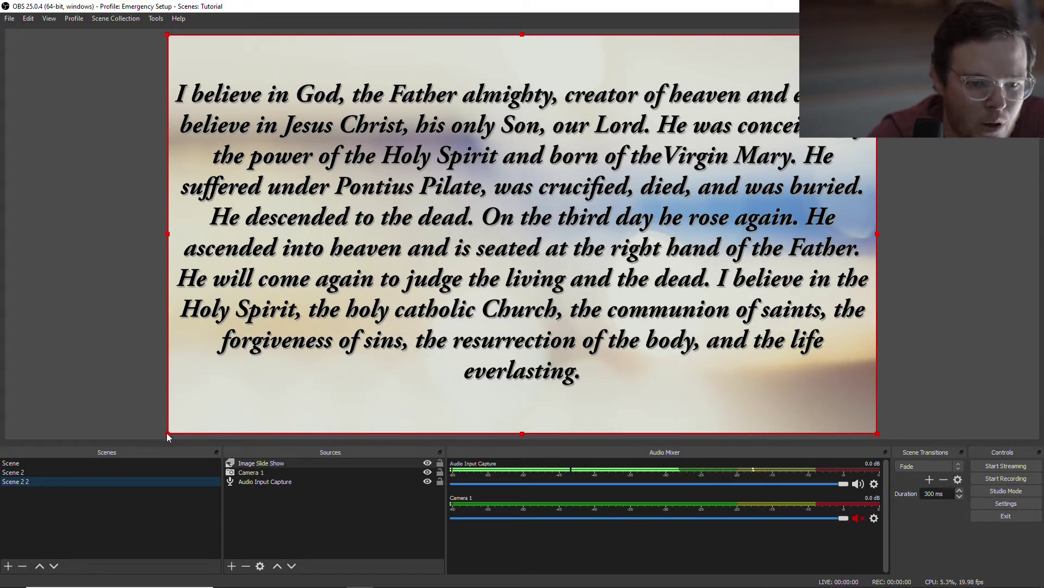
Shrink the slide show to a little under half the canvas width and place it in the canvas's upper-left corner
drag(168, 433, 593, 180)
drag(772, 74, 347, 74)
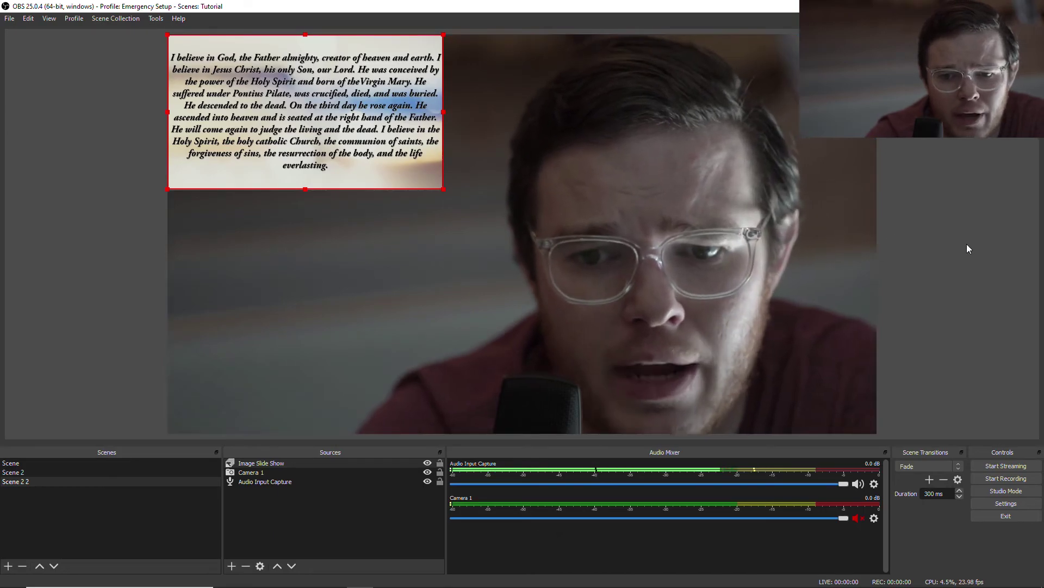
click(975, 246)
click(440, 186)
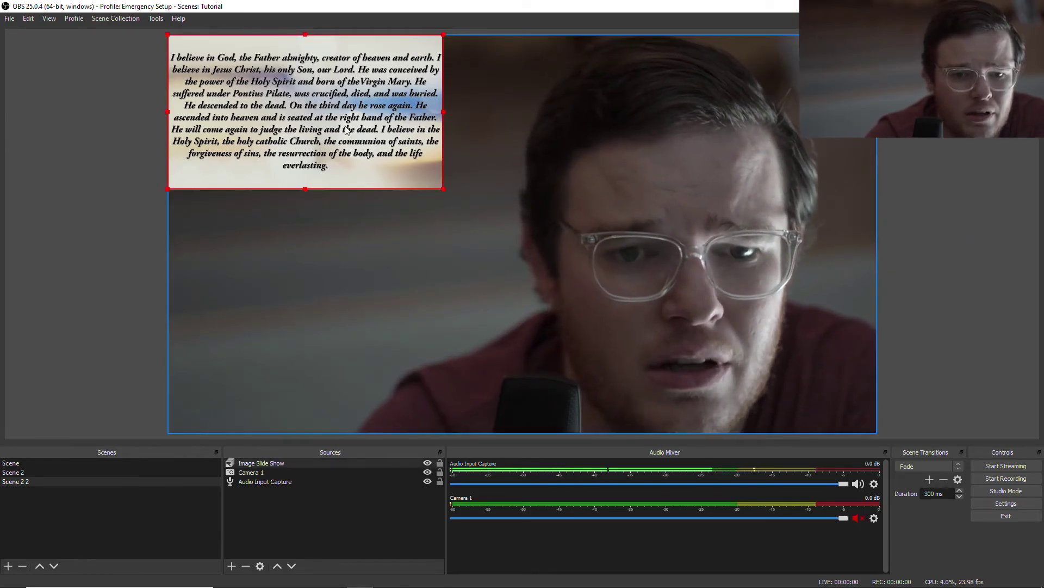
drag(443, 189, 485, 213)
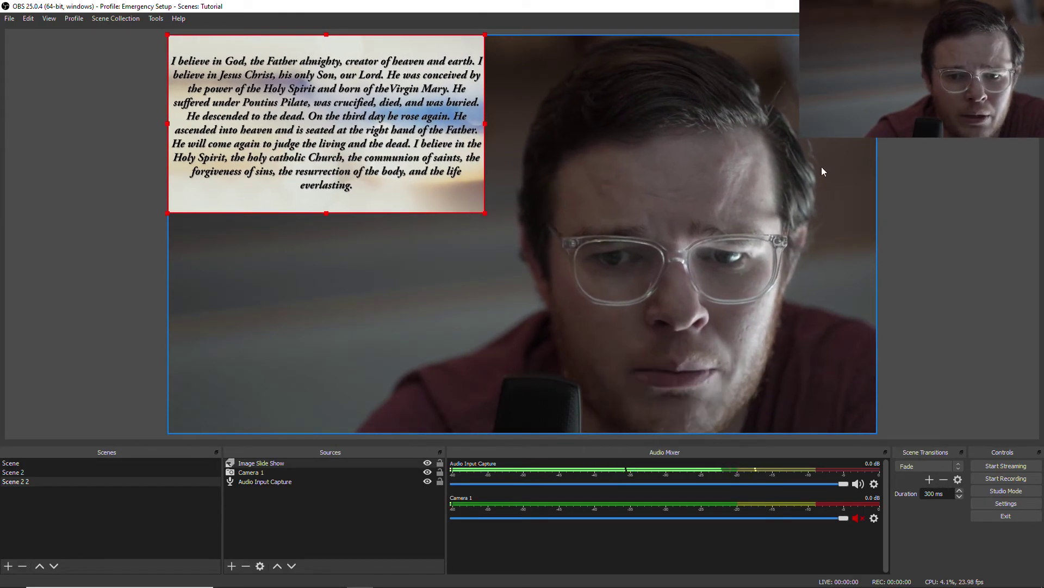
click(921, 167)
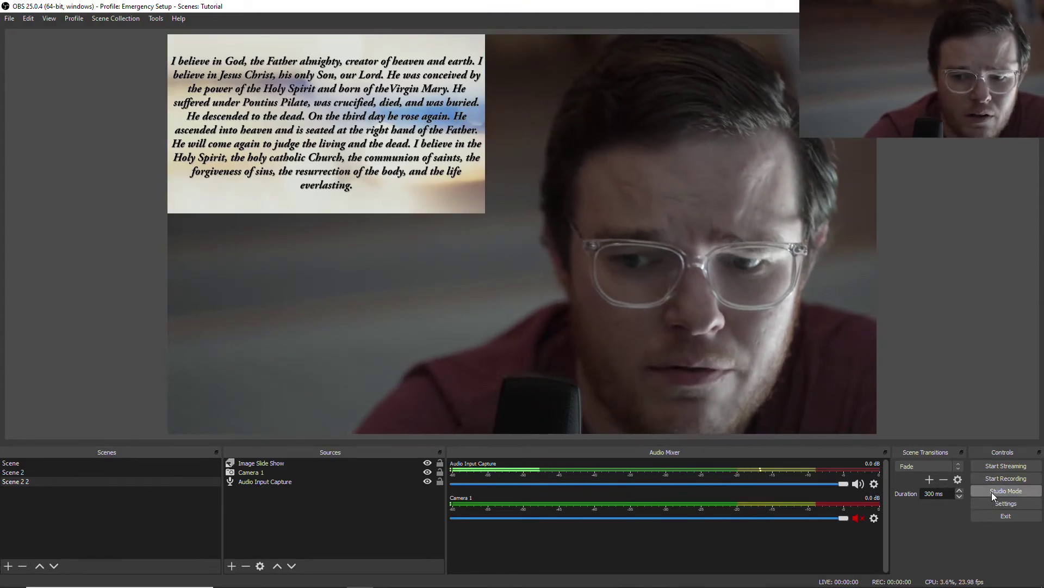
Check the Next Slide and Previous Slide hotkeys of the Image Slide Show in the settings
click(996, 501)
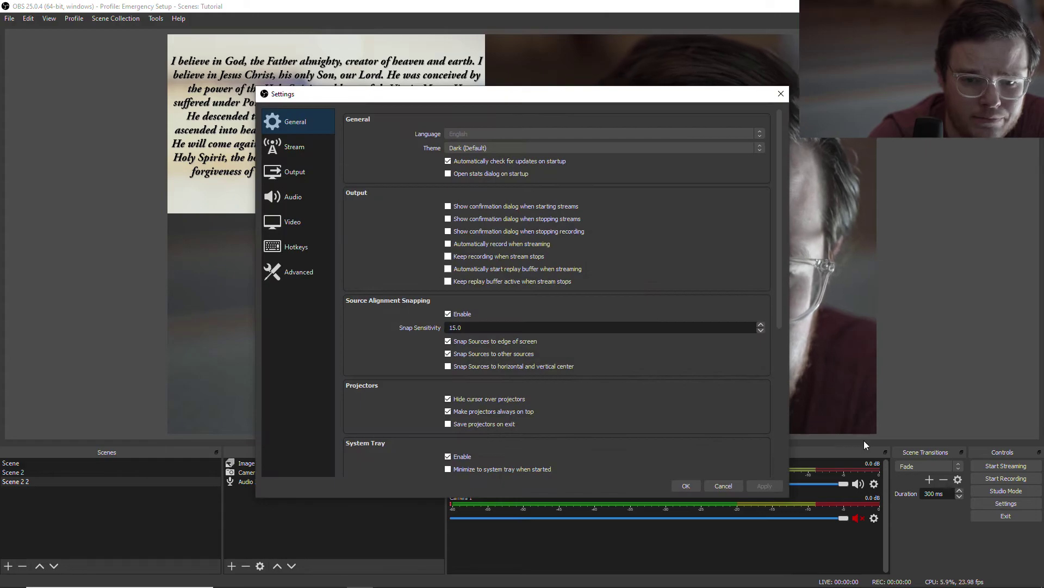
click(290, 248)
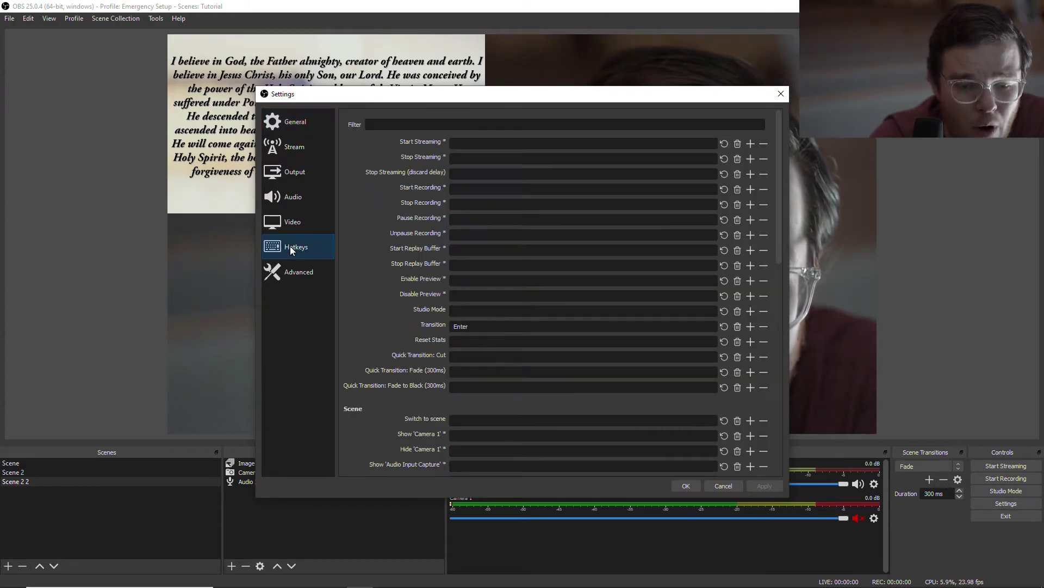
scroll(560, 362, down, 5)
scroll(559, 361, down, 7)
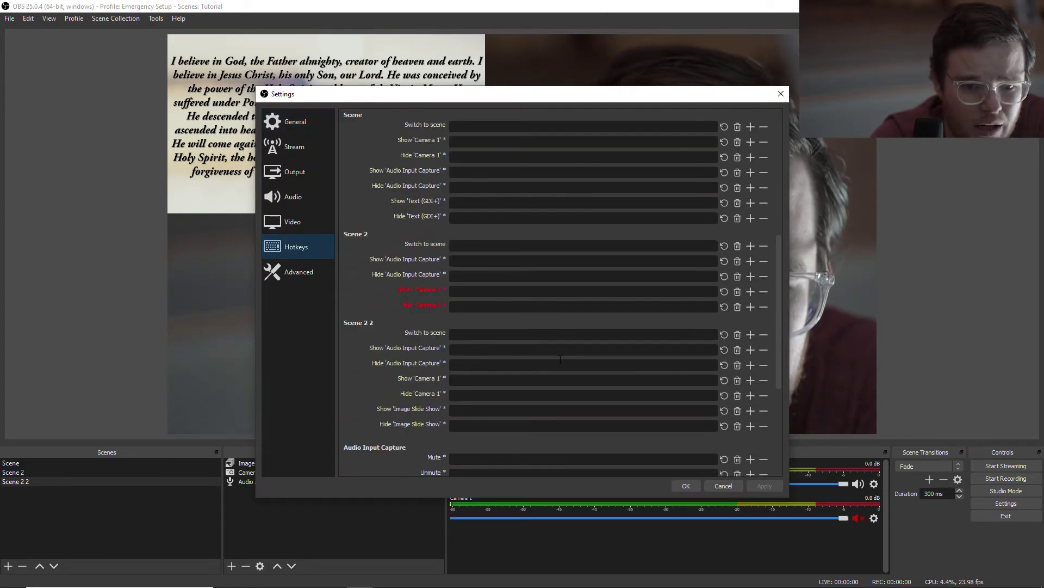
scroll(561, 359, down, 1)
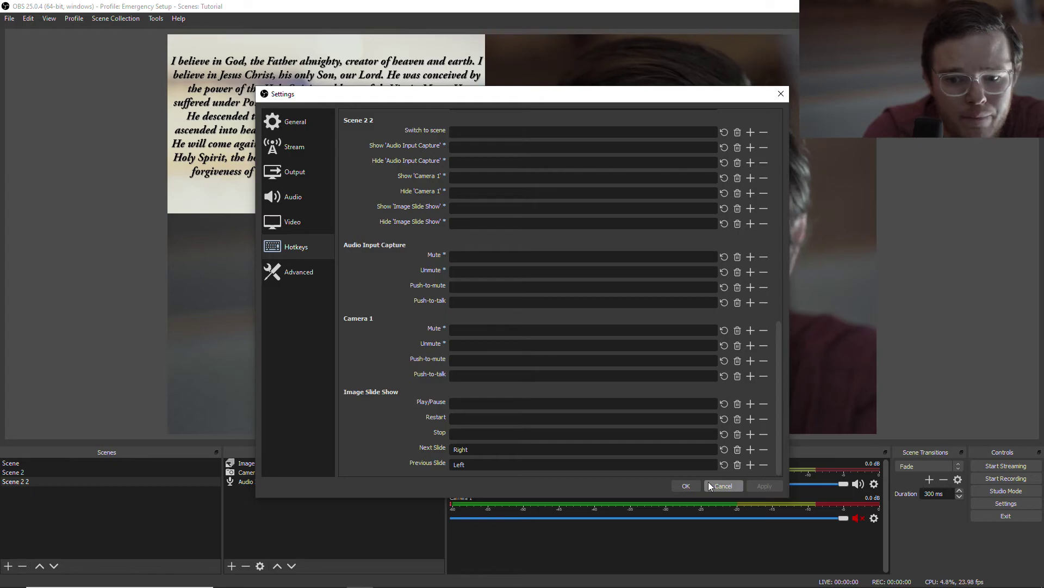
click(684, 485)
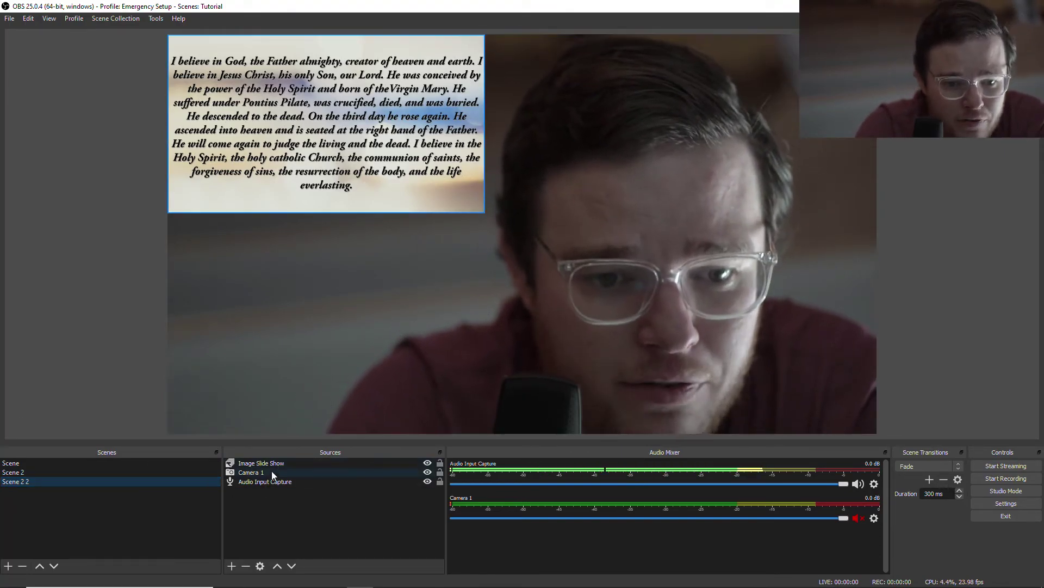
Hide the Image Slide Show source in the duplicated scene
click(407, 471)
click(428, 462)
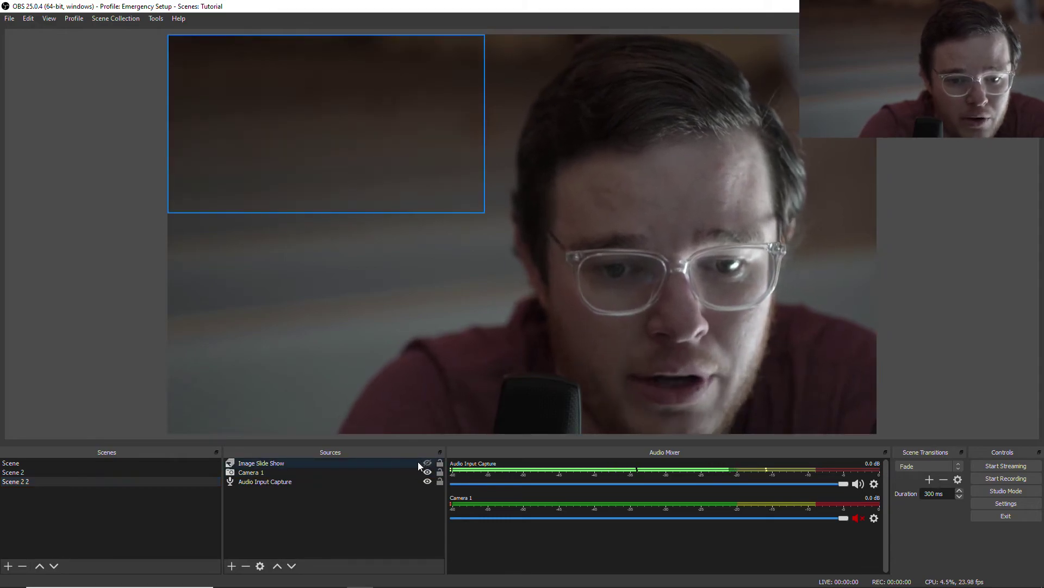
click(387, 479)
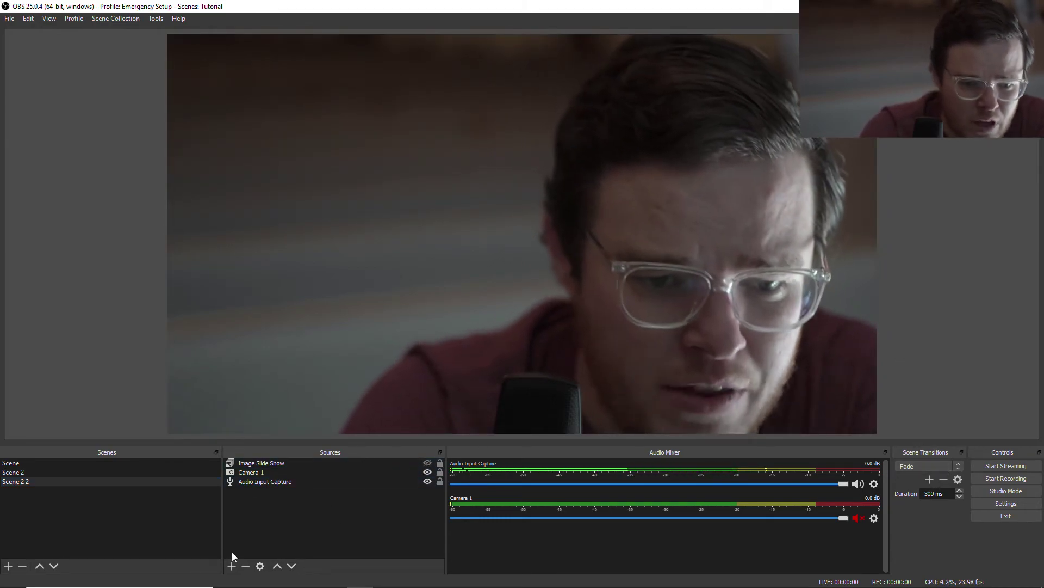
Remove all three image files from the Image Slide Show's properties and accept the change
right_click(270, 462)
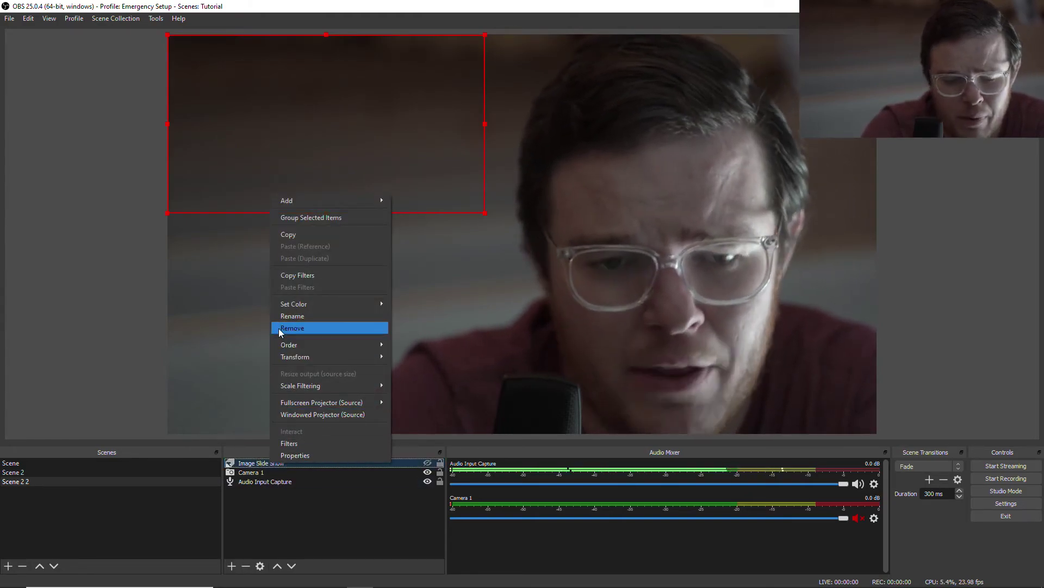
right_click(248, 462)
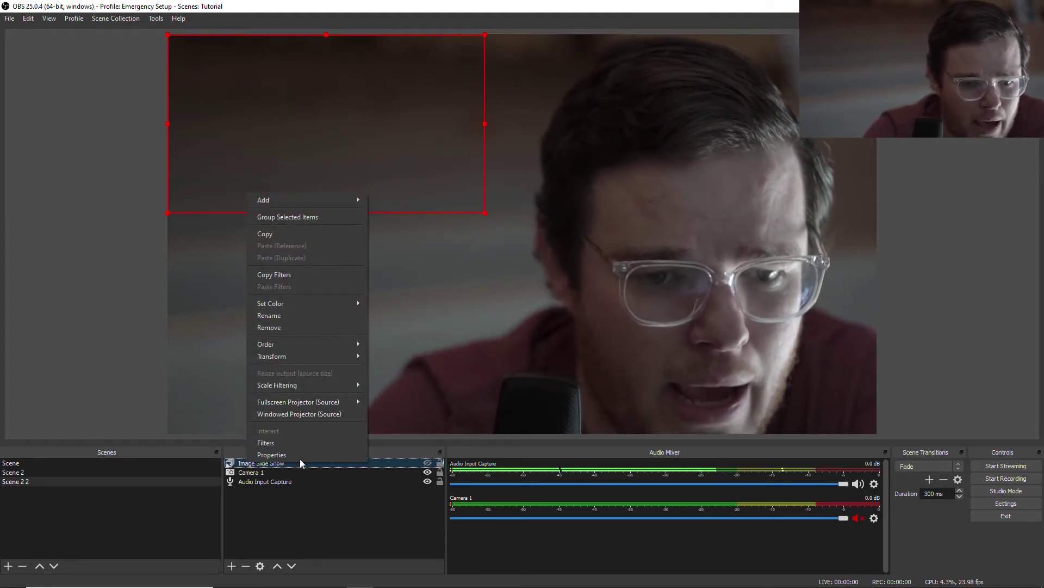
click(266, 455)
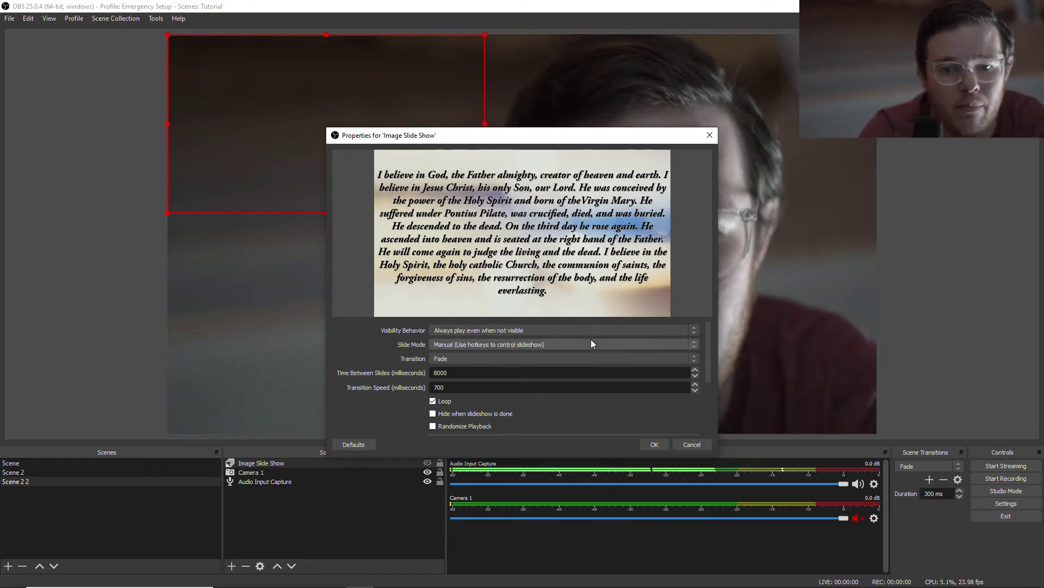
scroll(587, 350, down, 3)
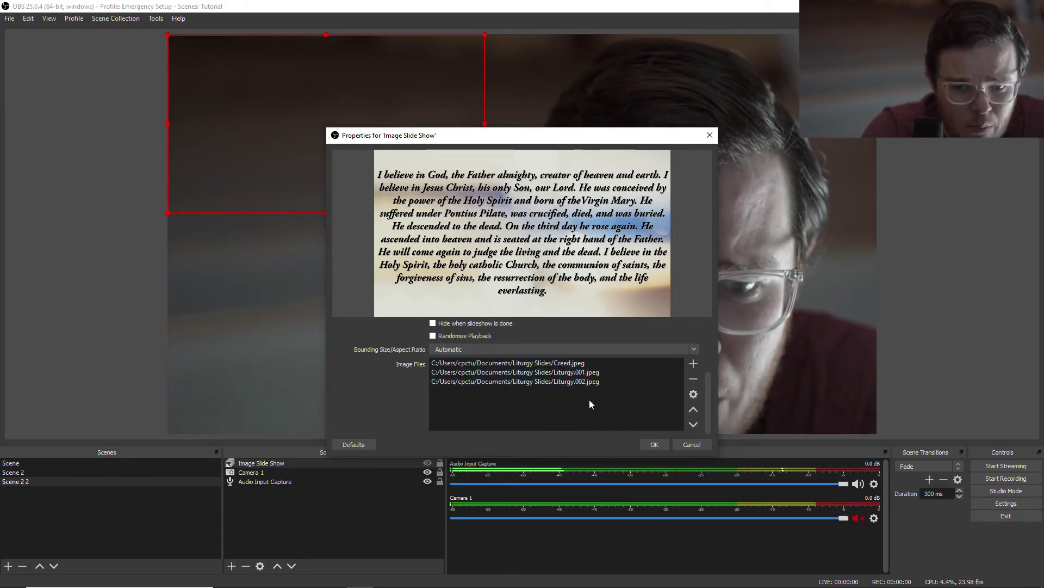
drag(575, 401, 557, 314)
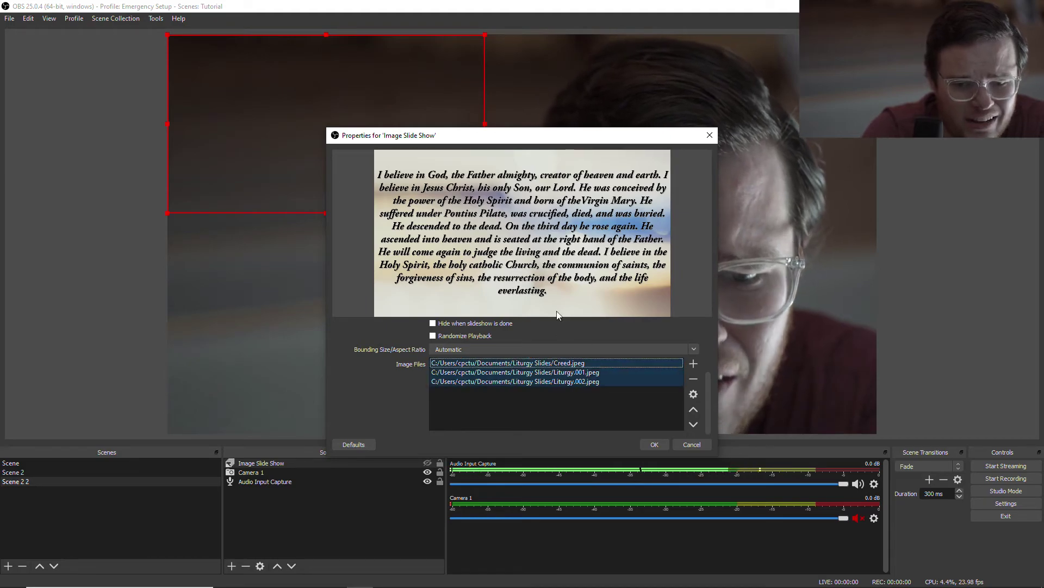
click(693, 379)
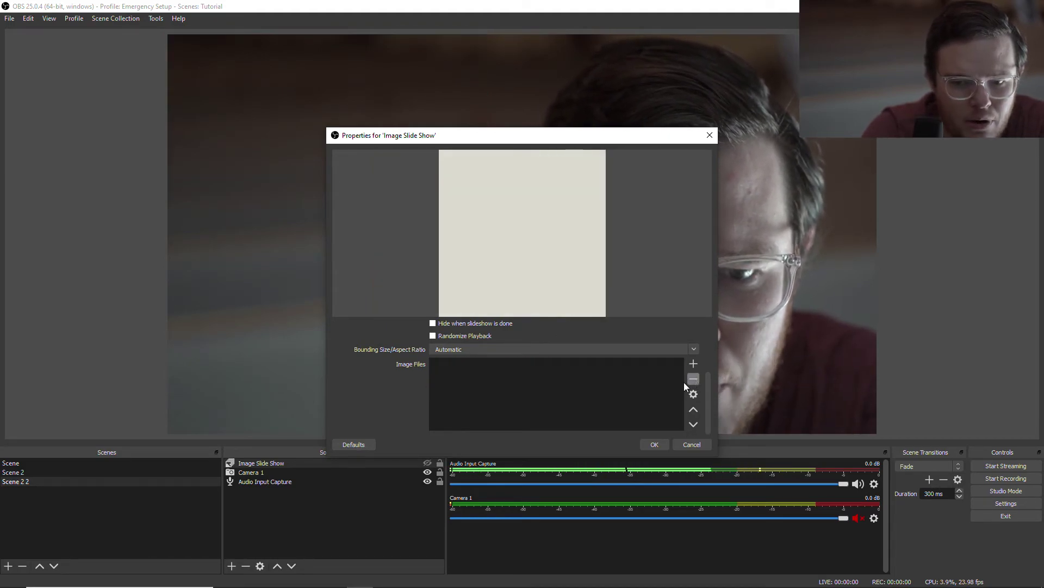
click(693, 363)
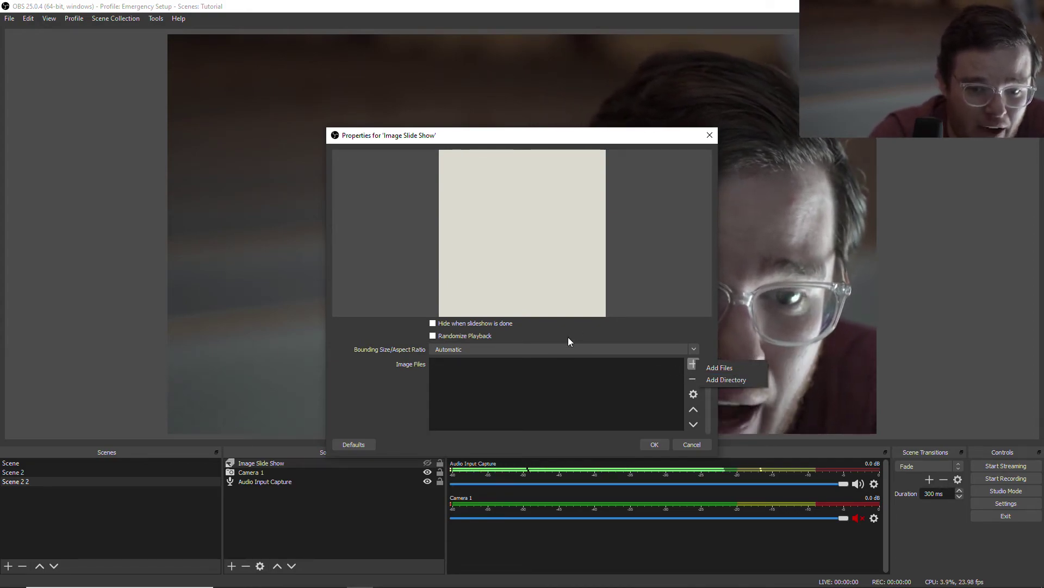
click(661, 442)
click(661, 442)
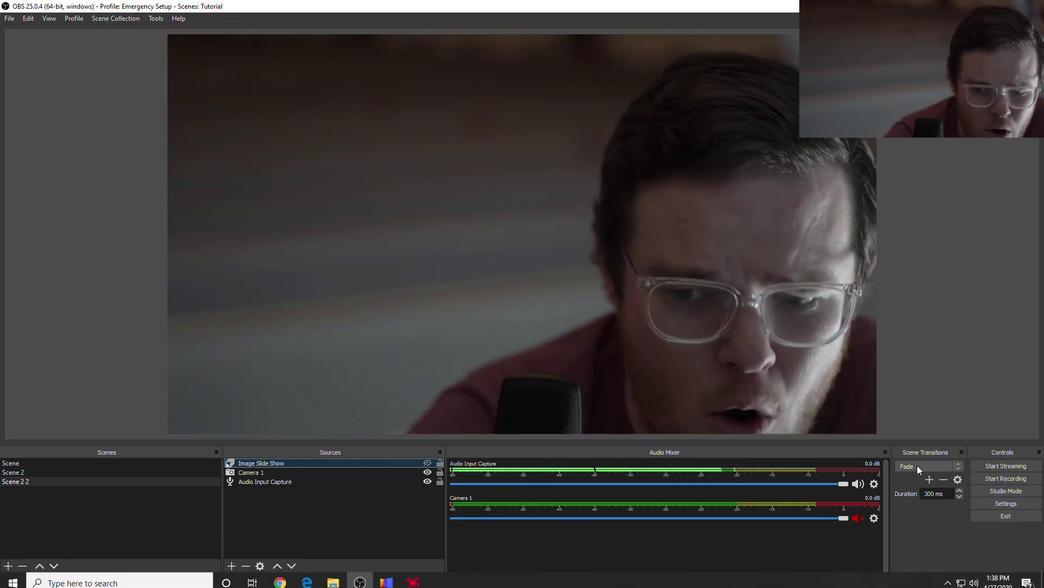
Start the live stream with the duplicated scene as the output
click(986, 468)
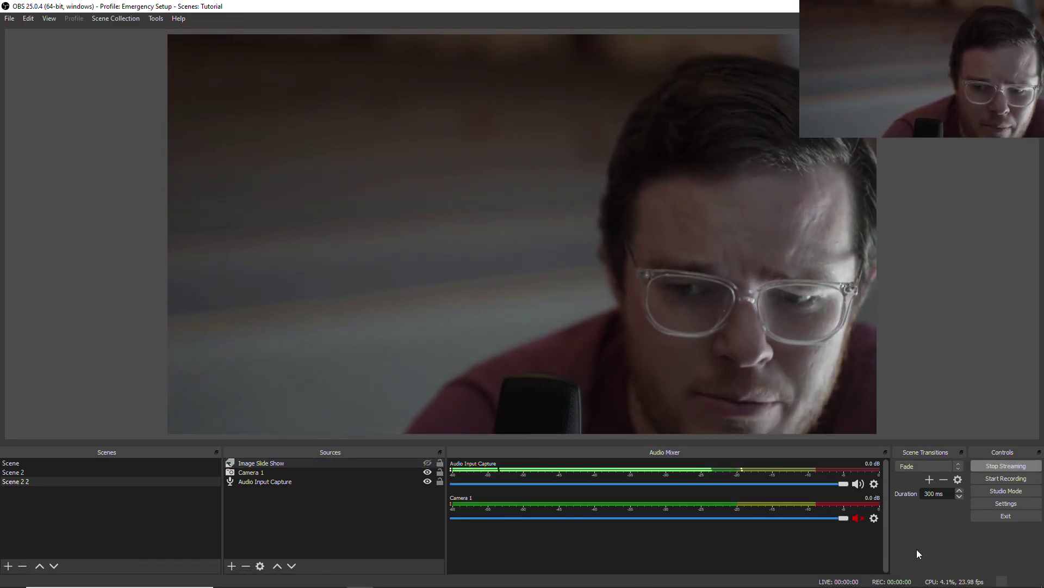